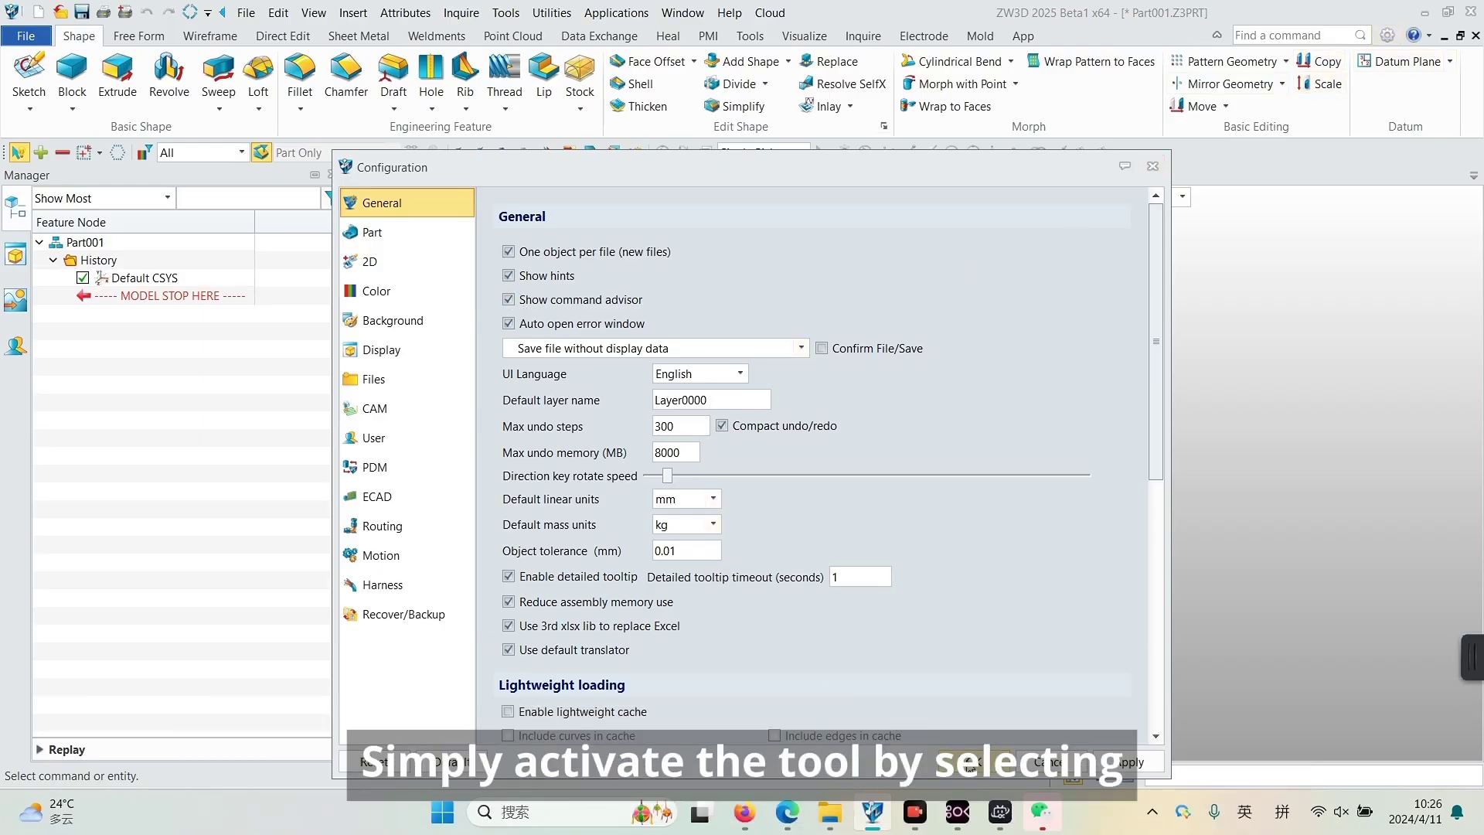
- Close Configuration and set the command advisor toolbar to Large icon
{"action": "left_click", "coordinate": [962, 759]}
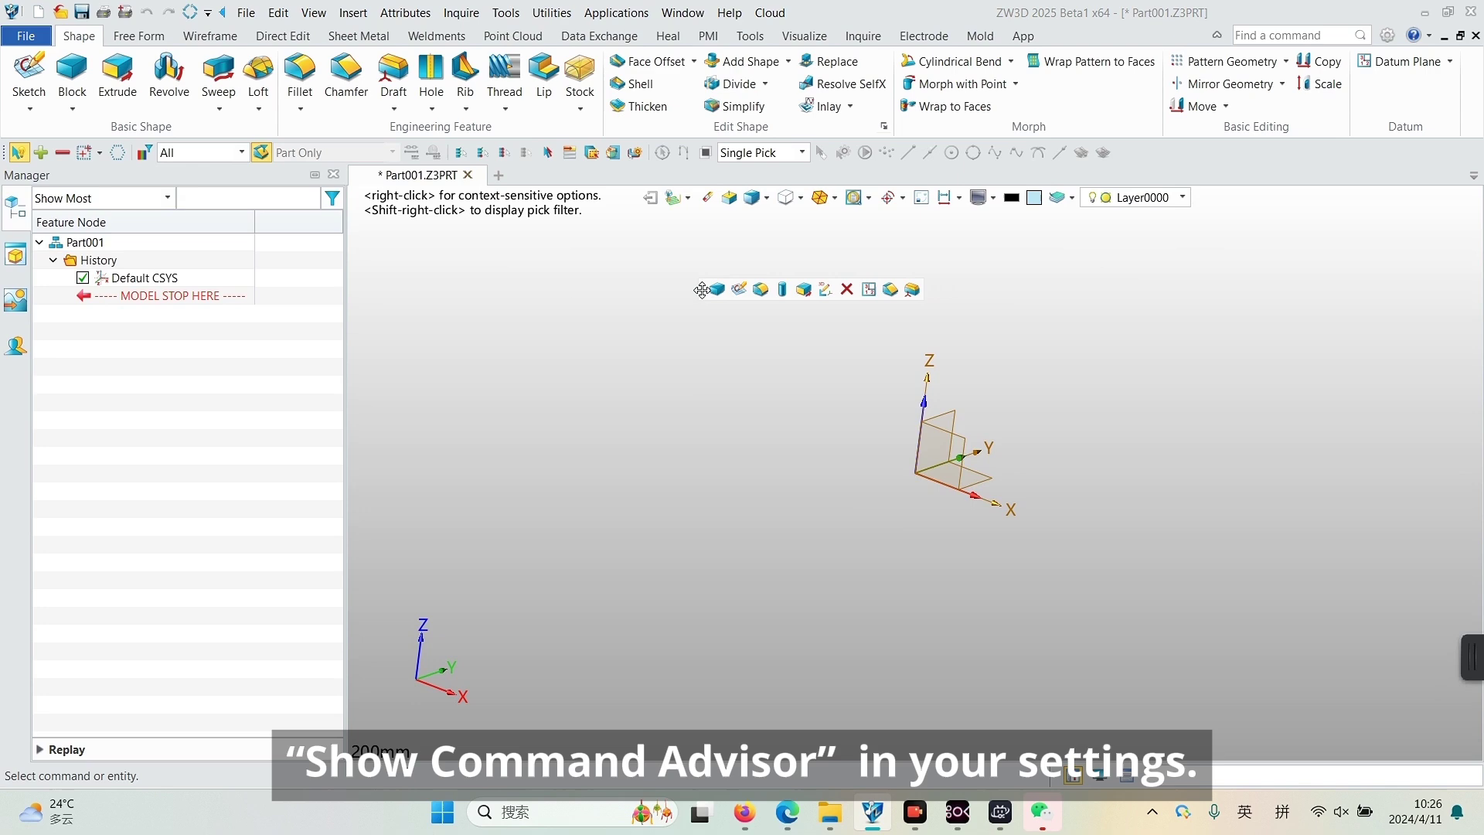
{"action": "right_click", "coordinate": [702, 290]}
{"action": "left_click", "coordinate": [770, 333]}
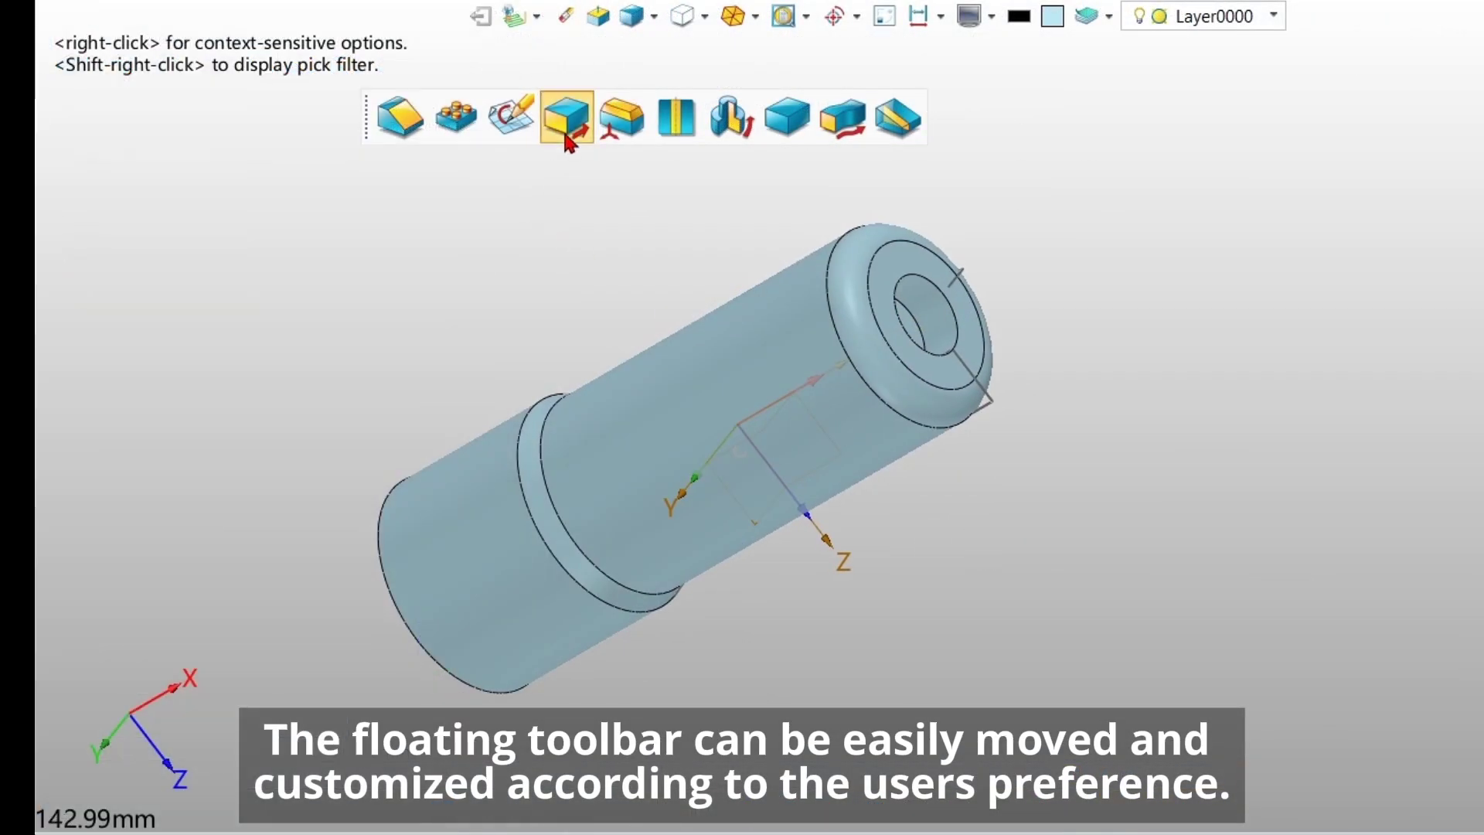
- Cut a symmetrical 30 mm extrusion from the sketch profile, then shade the model
{"action": "left_click", "coordinate": [567, 116]}
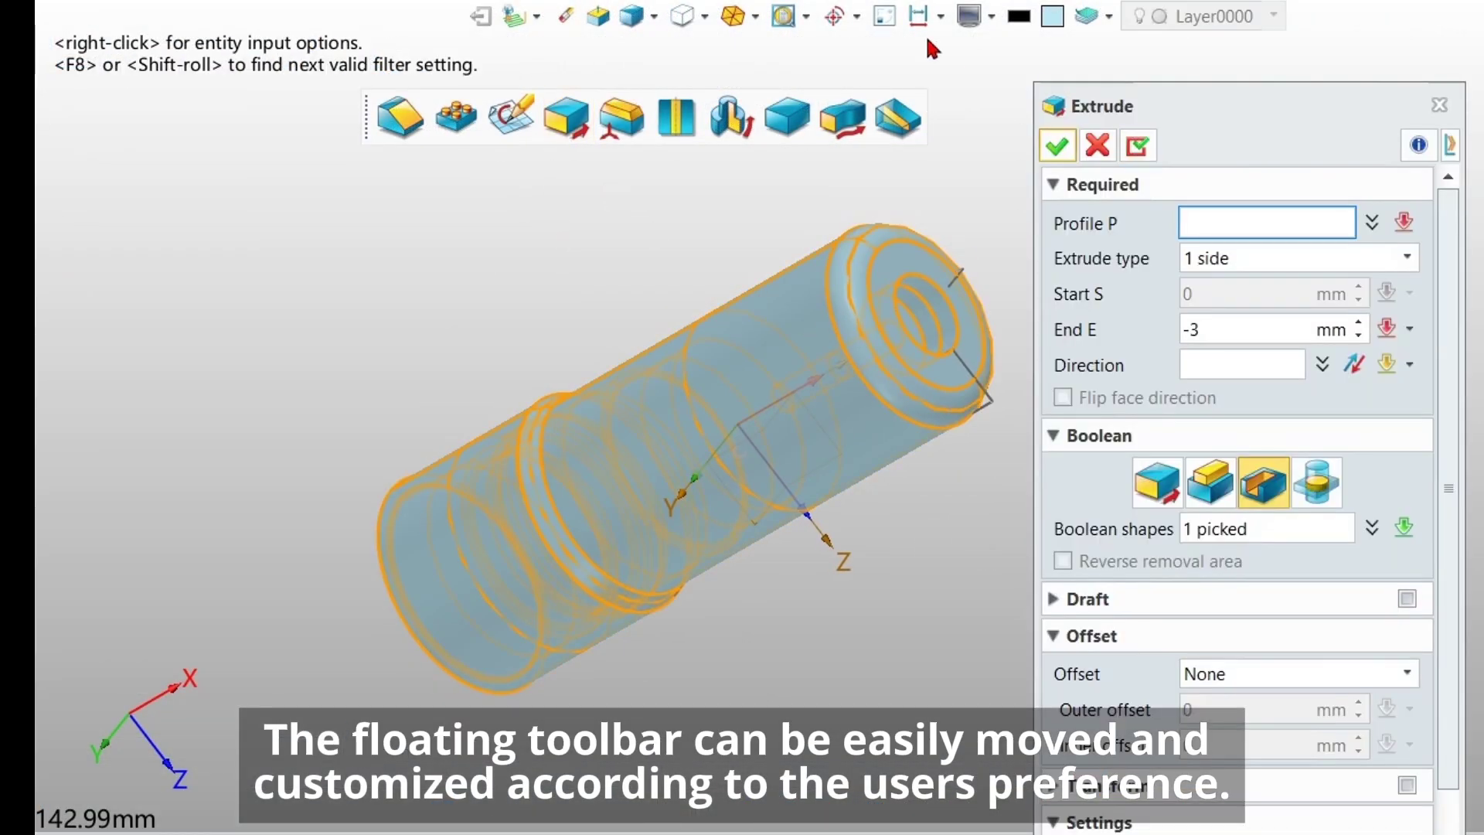
{"action": "middle_click_drag", "start_coordinate": [695, 348], "coordinate": [754, 382]}
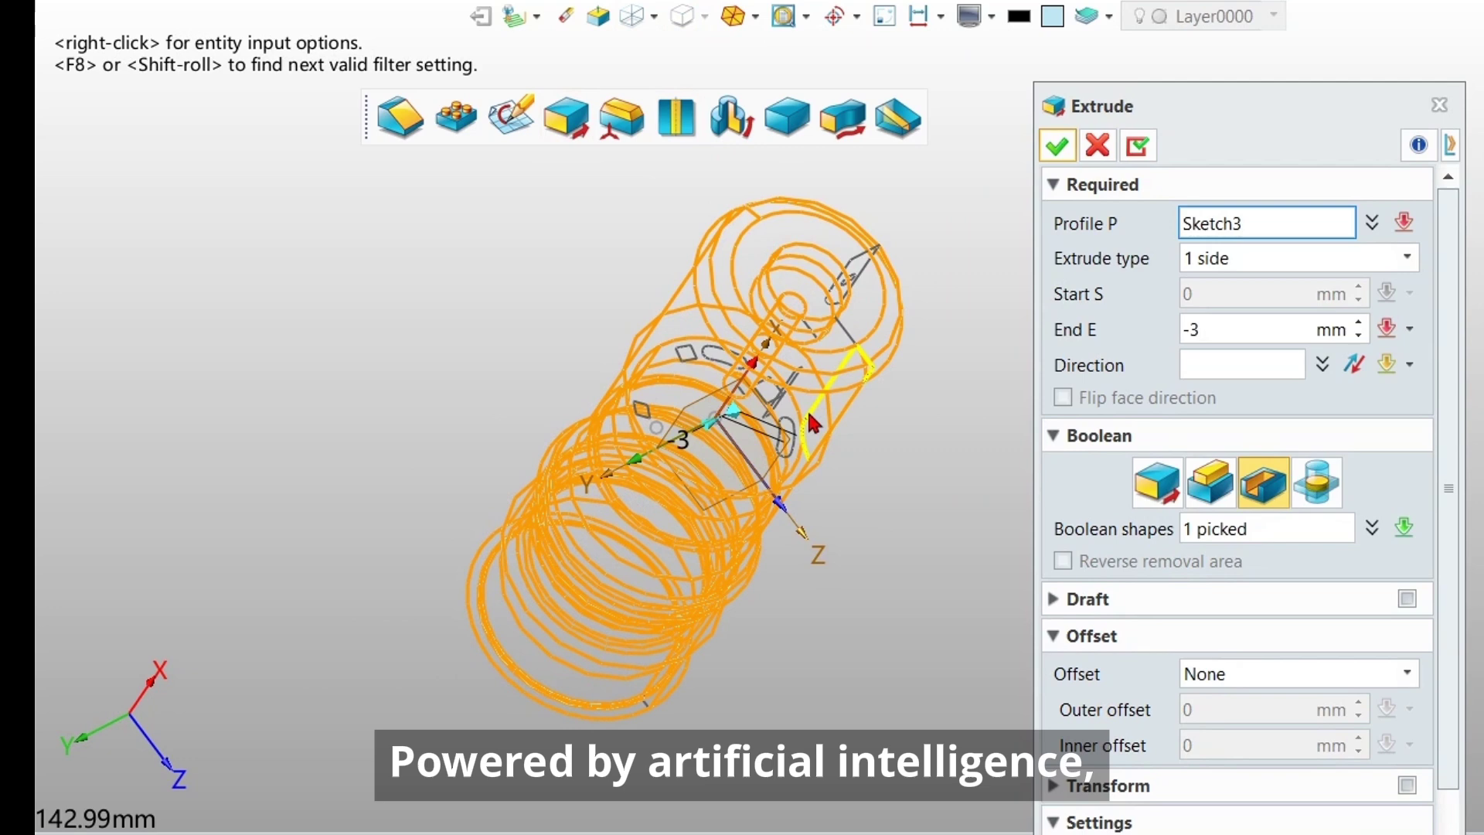
{"action": "left_click", "coordinate": [847, 429]}
{"action": "left_click", "coordinate": [1406, 258]}
{"action": "left_click", "coordinate": [1264, 328]}
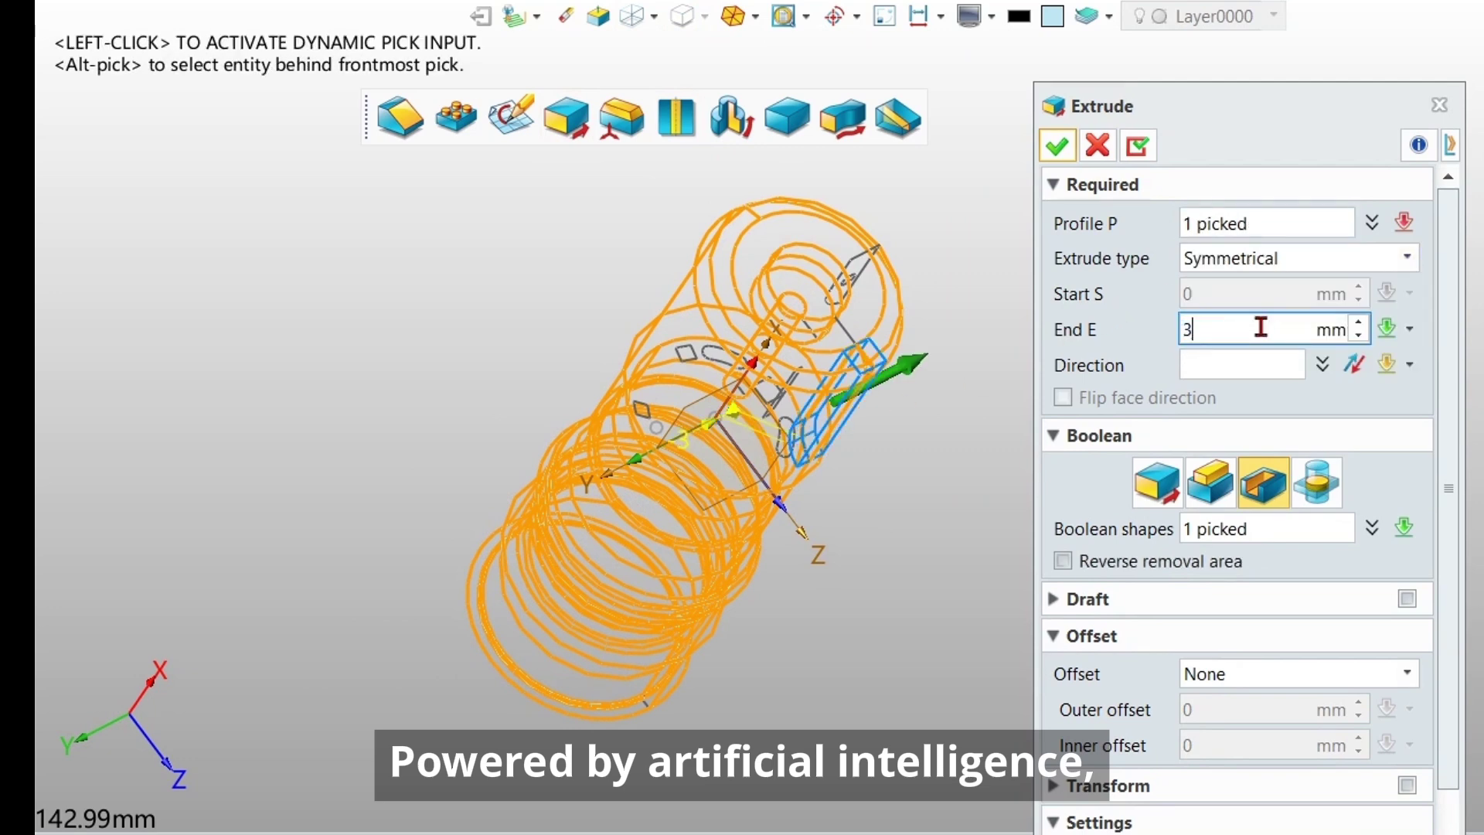
{"action": "type", "text": "0"}
{"action": "key", "text": "Return"}
{"action": "left_click", "coordinate": [1055, 154]}
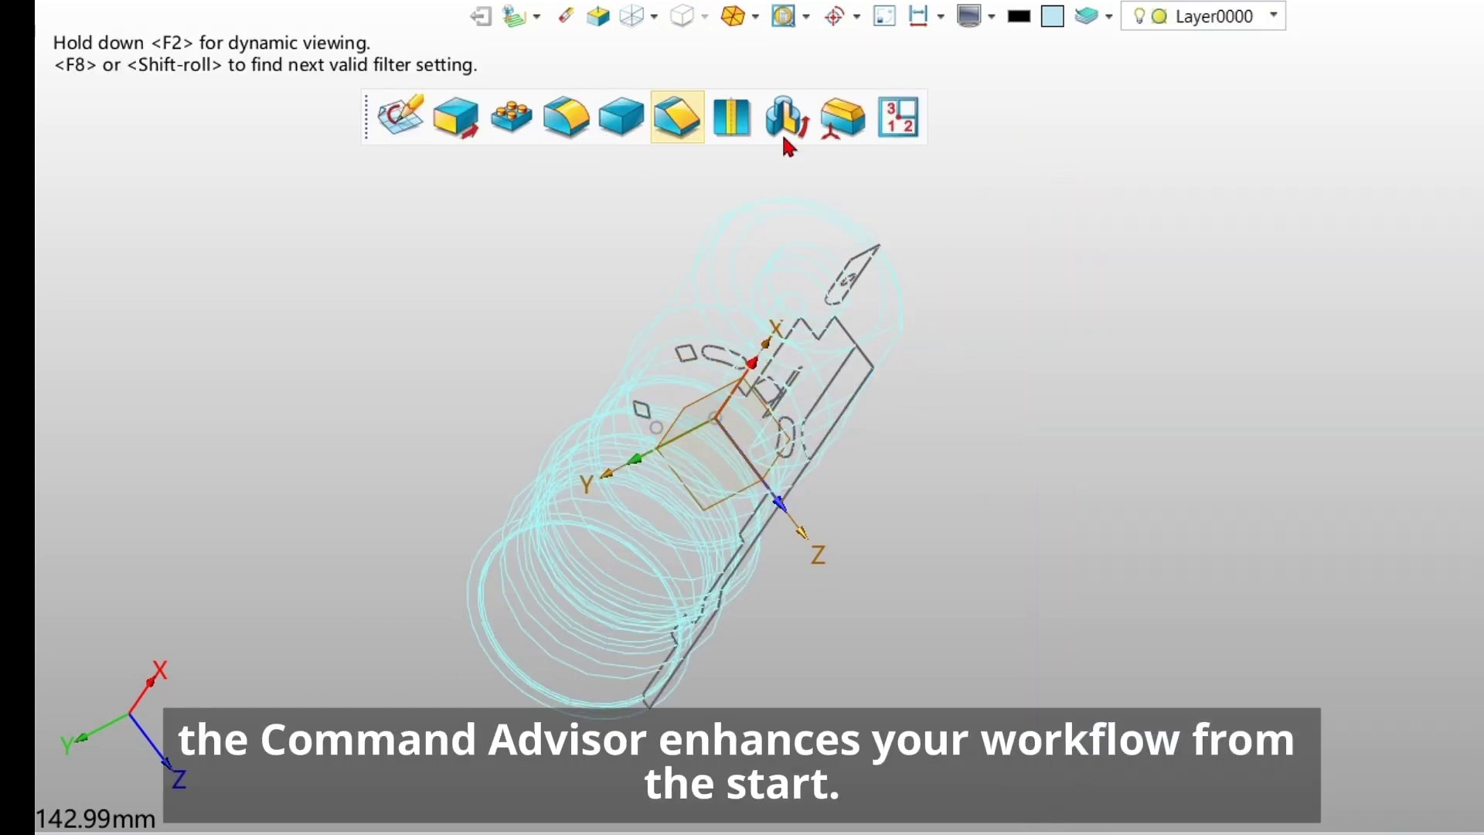
{"action": "left_click", "coordinate": [628, 17]}
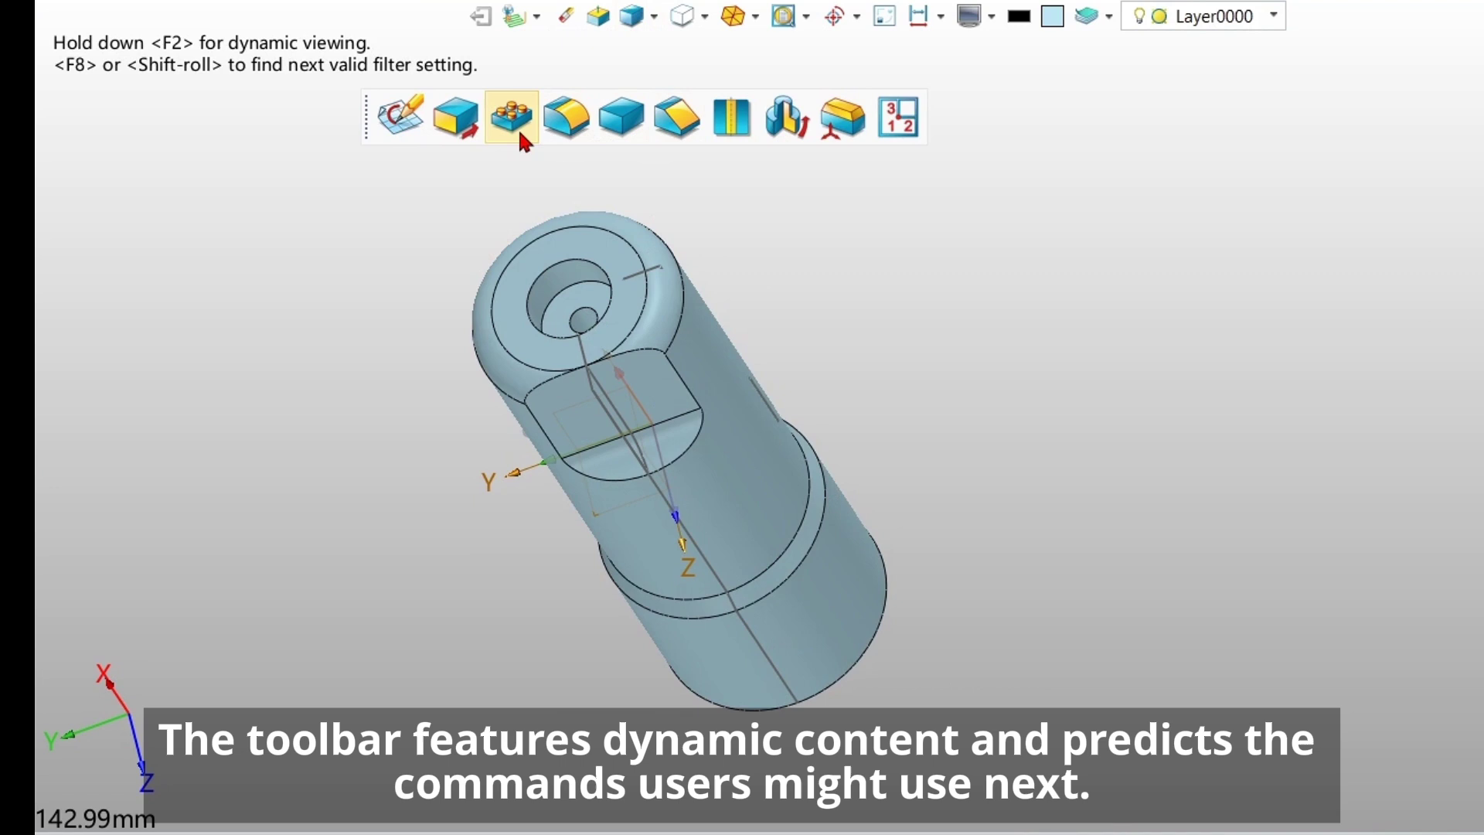
- Cut a two-sided extrusion (9 and 30 mm) from the second profile
{"action": "left_click", "coordinate": [456, 119]}
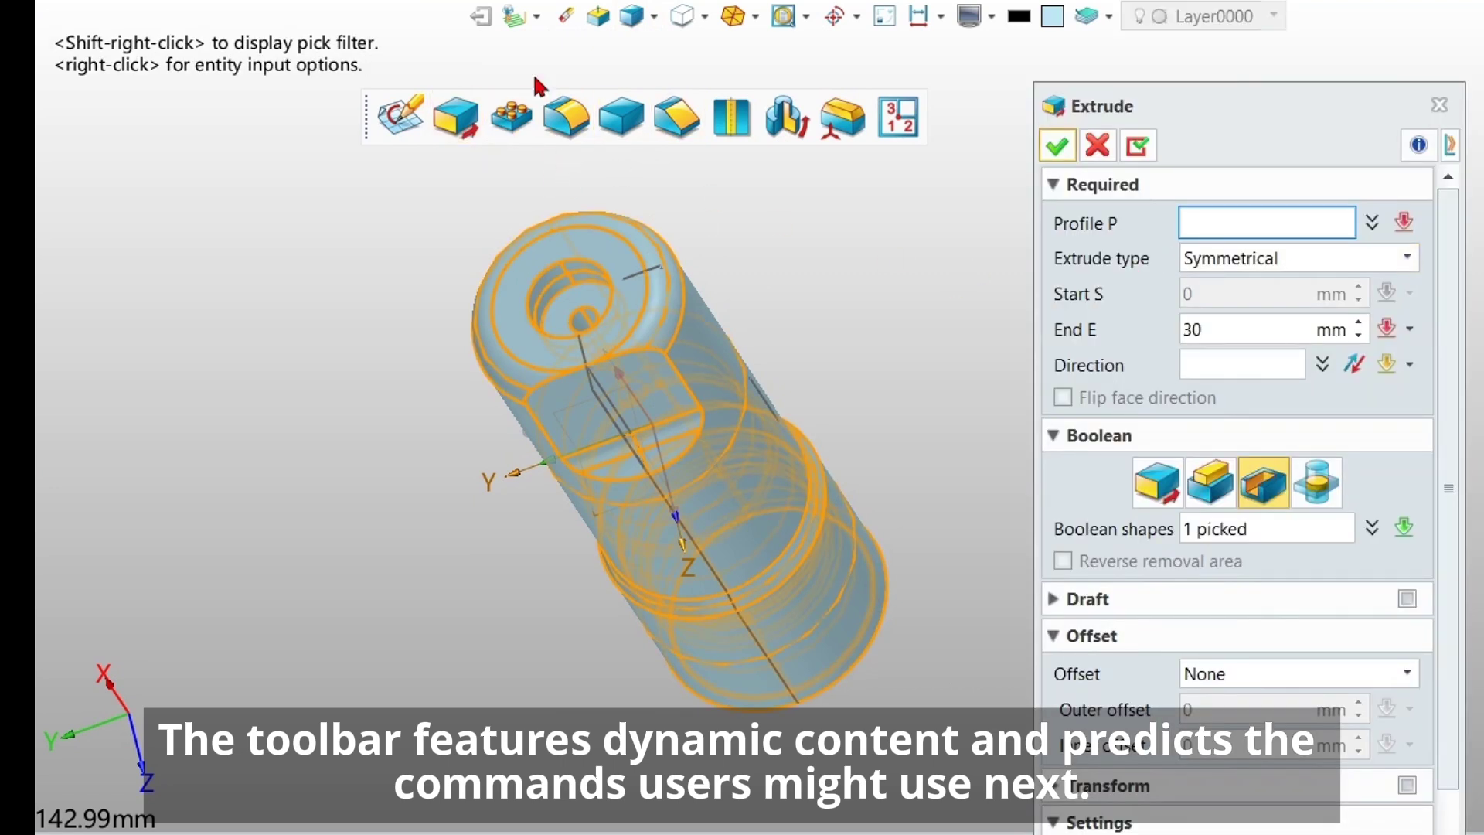
{"action": "middle_click_drag", "start_coordinate": [600, 253], "coordinate": [645, 296]}
{"action": "left_click", "coordinate": [664, 241]}
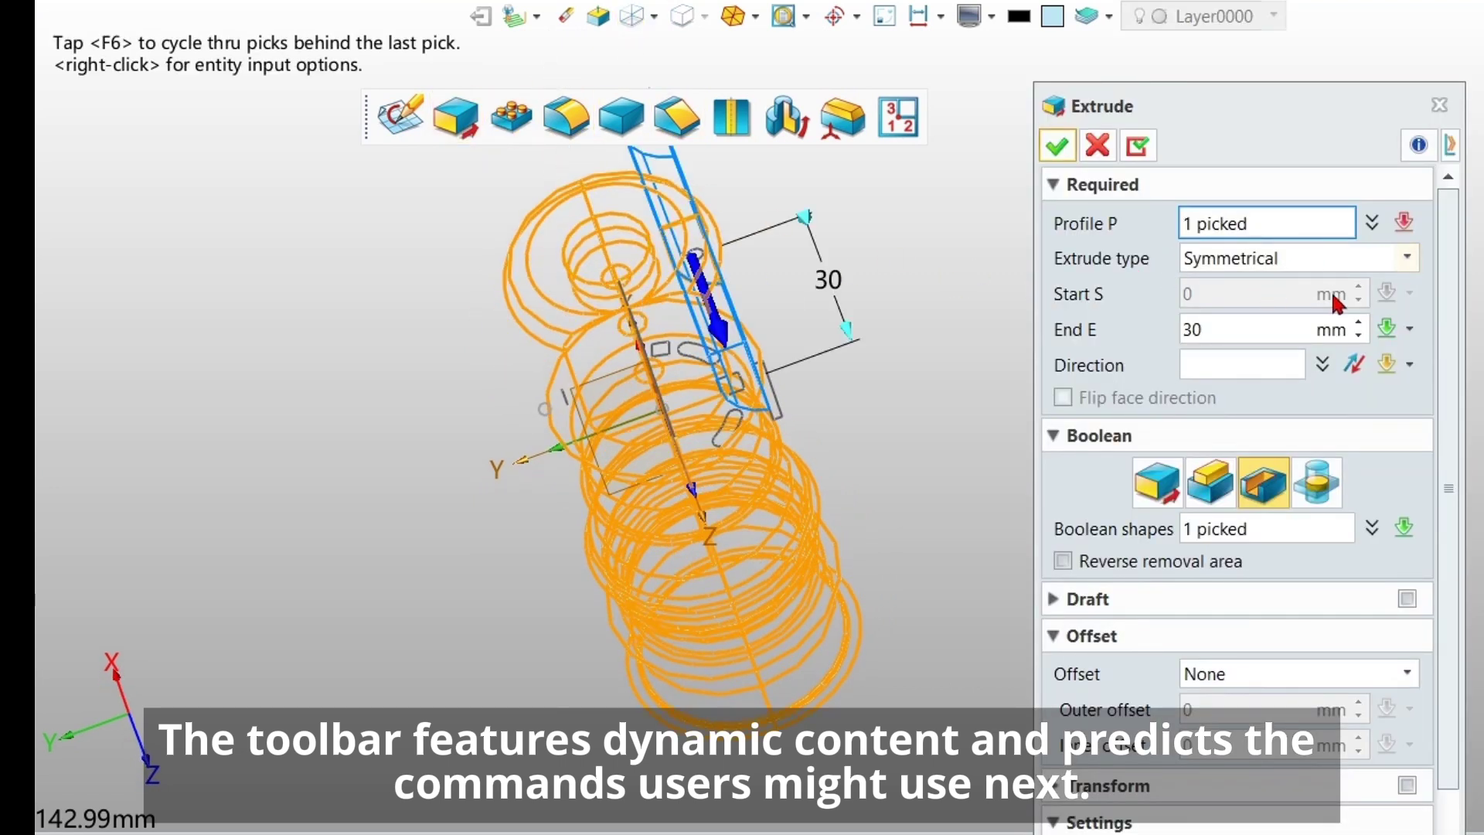
{"action": "left_click", "coordinate": [1334, 258]}
{"action": "left_click", "coordinate": [1250, 306]}
{"action": "type", "text": "9"}
{"action": "key", "text": "Return"}
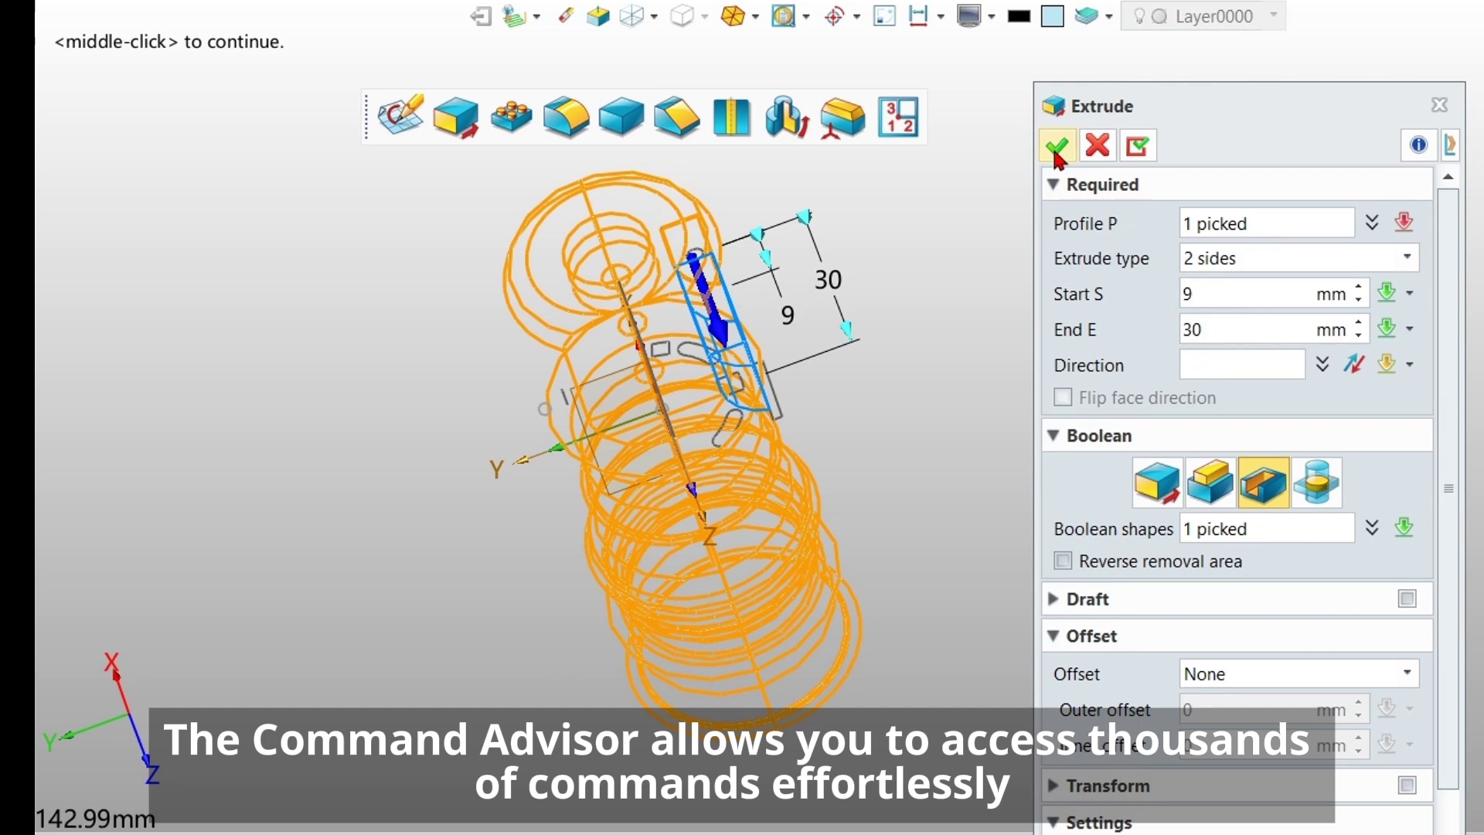
{"action": "left_click", "coordinate": [1055, 145]}
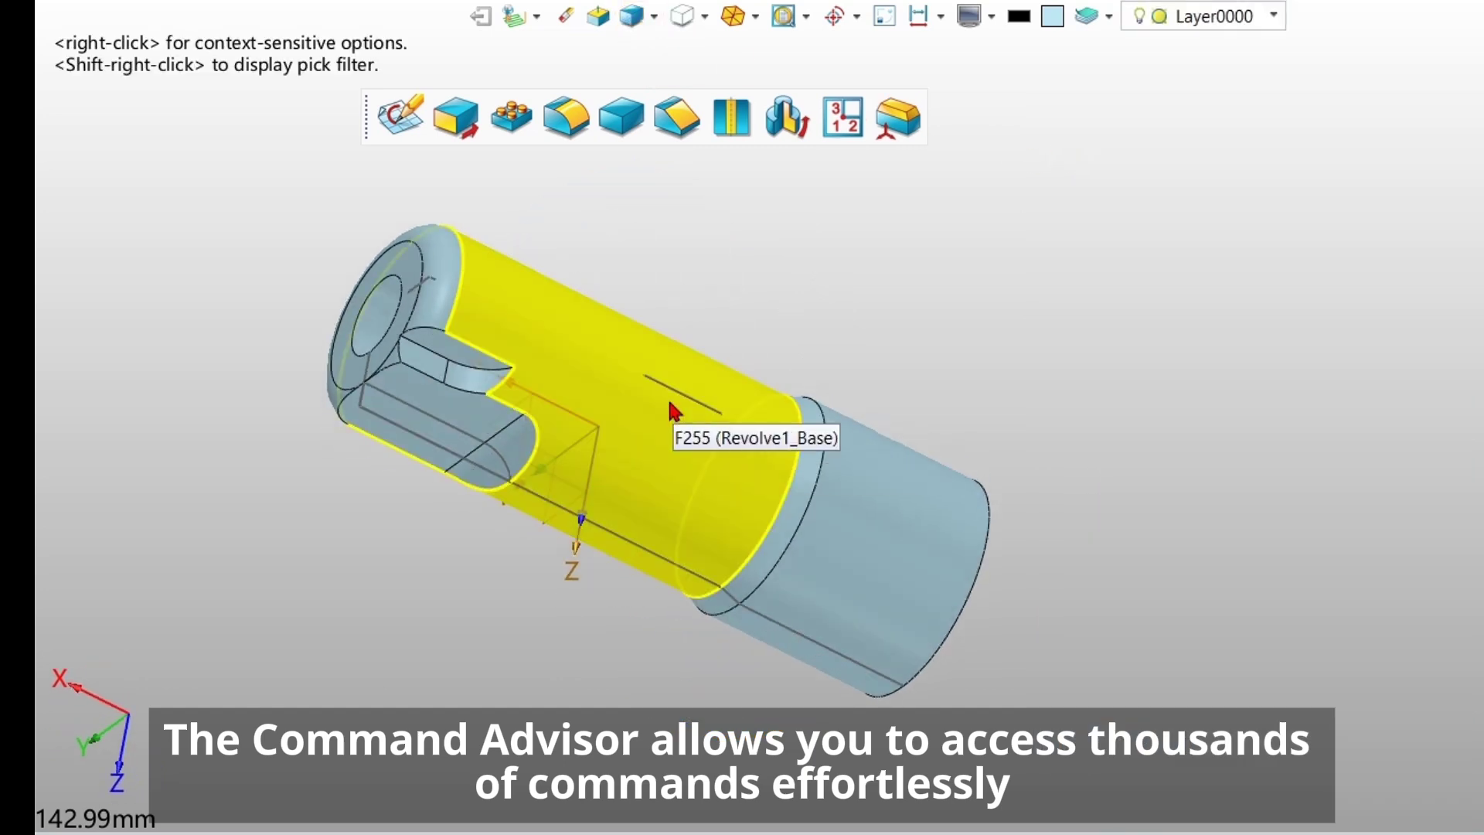
- Add a counterbored hole to the part
{"action": "left_click", "coordinate": [733, 125]}
{"action": "middle_click_drag", "start_coordinate": [696, 348], "coordinate": [514, 394]}
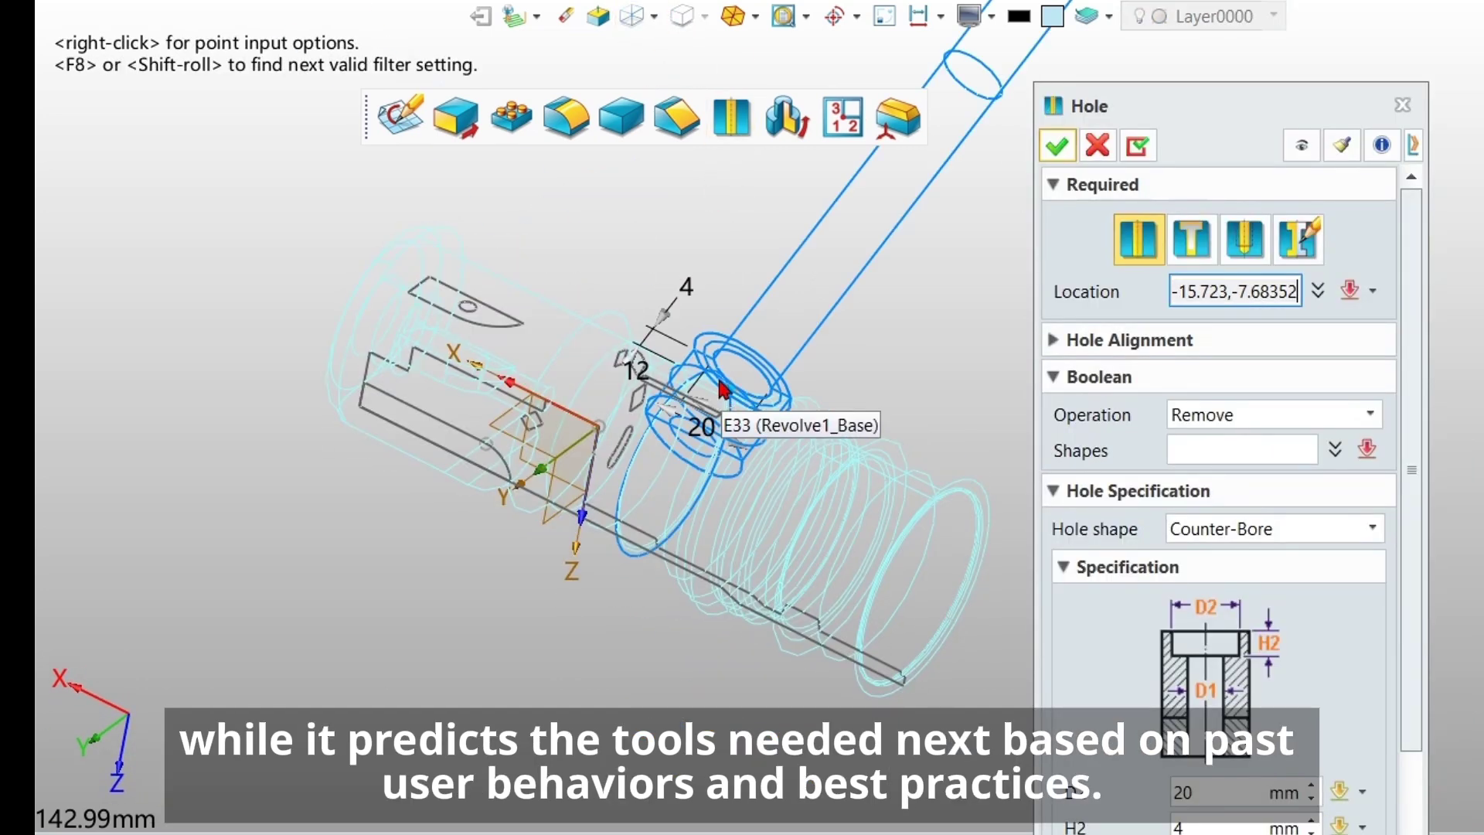
{"action": "left_click", "coordinate": [513, 395]}
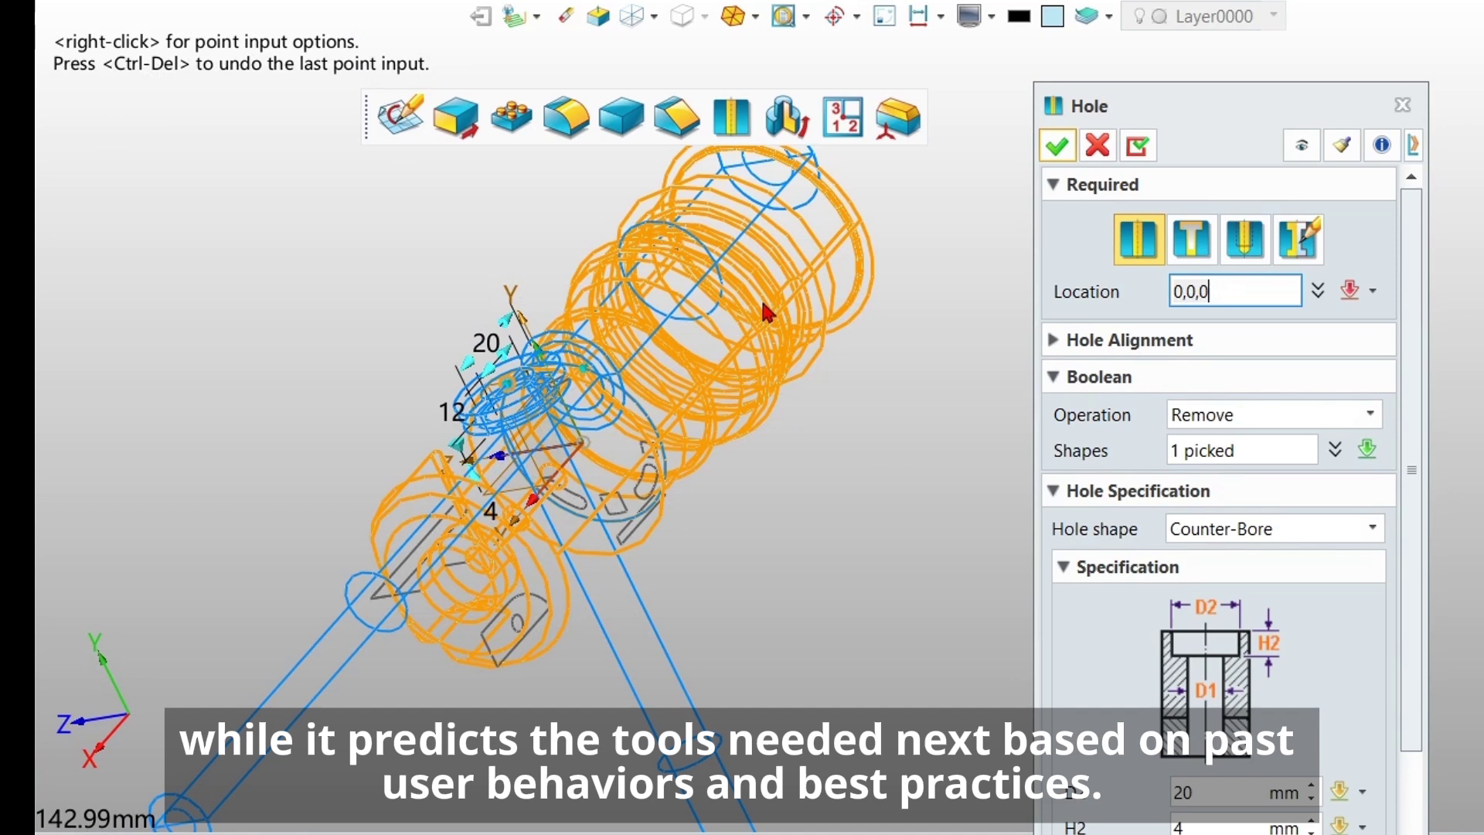
{"action": "left_click", "coordinate": [1055, 145]}
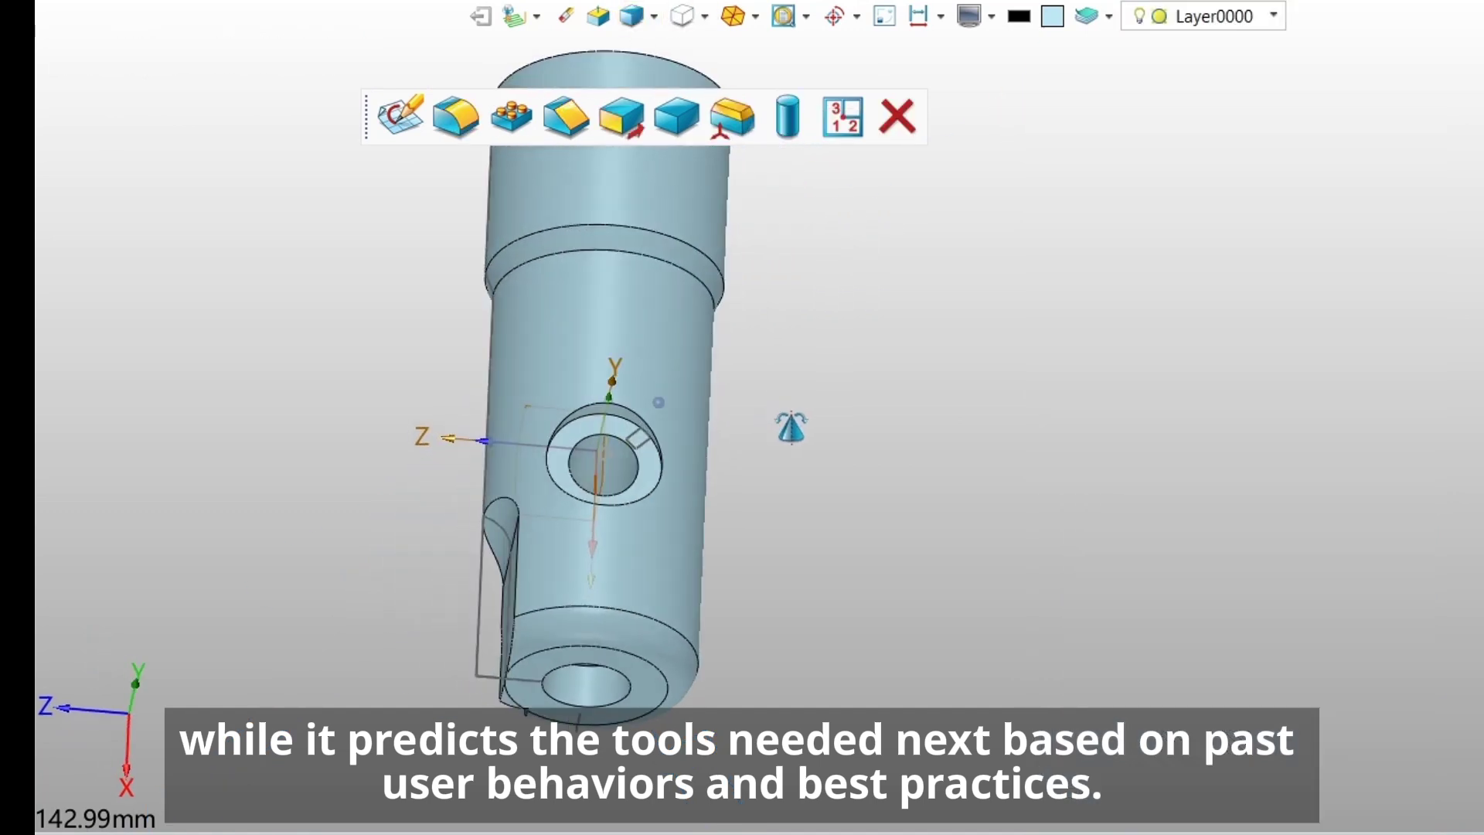
- Extrude the small profile at the hole edge one-sided by 2.5 mm
{"action": "left_click", "coordinate": [622, 116]}
{"action": "scroll", "coordinate": [635, 461], "scroll_direction": "up", "scroll_amount": 3}
{"action": "left_click", "coordinate": [635, 460]}
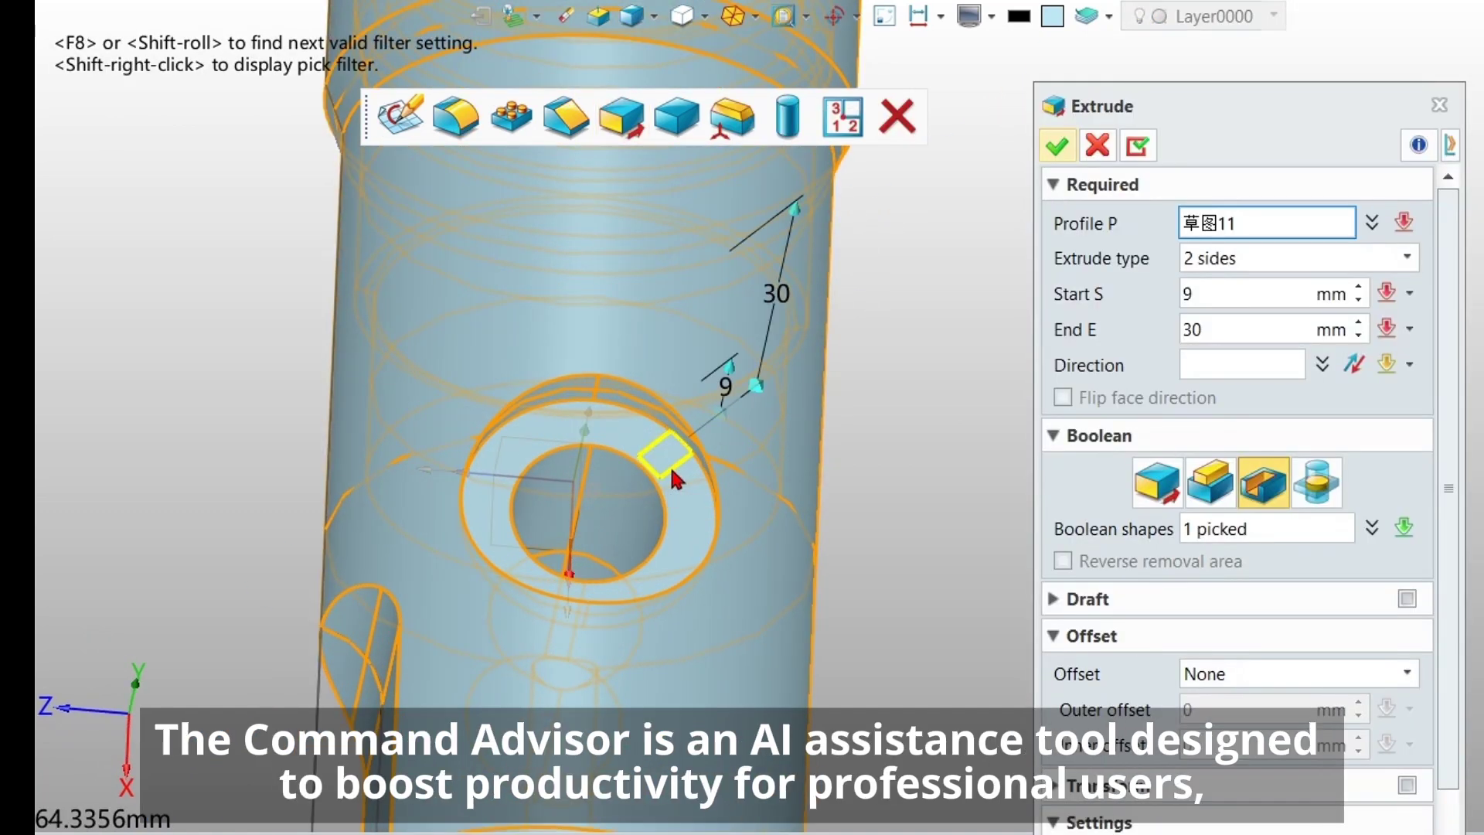
{"action": "left_click", "coordinate": [1322, 258]}
{"action": "type", "text": "2"}
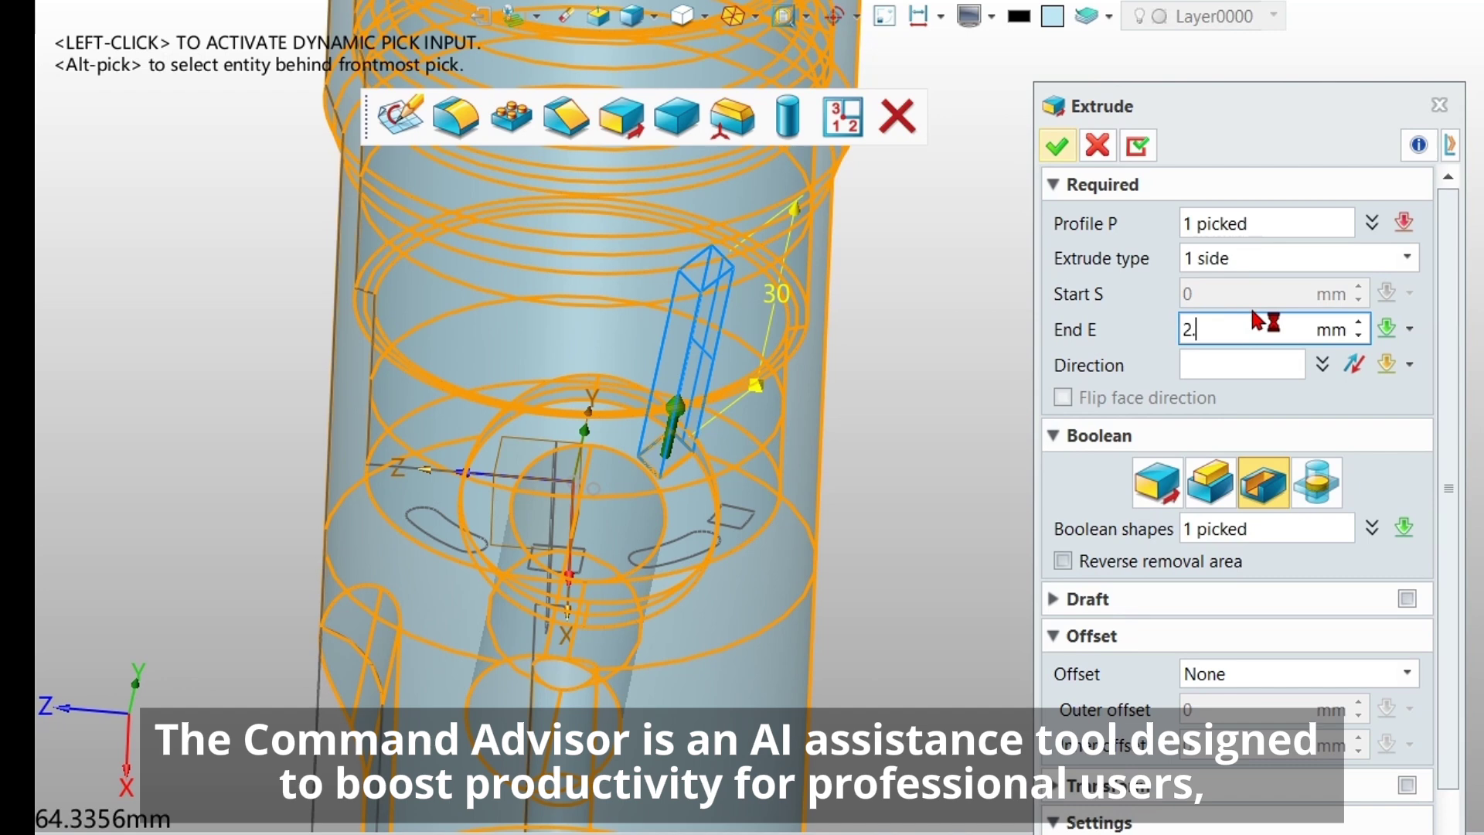
{"action": "type", "text": ".5"}
{"action": "key", "text": "Return"}
{"action": "left_click", "coordinate": [1057, 146]}
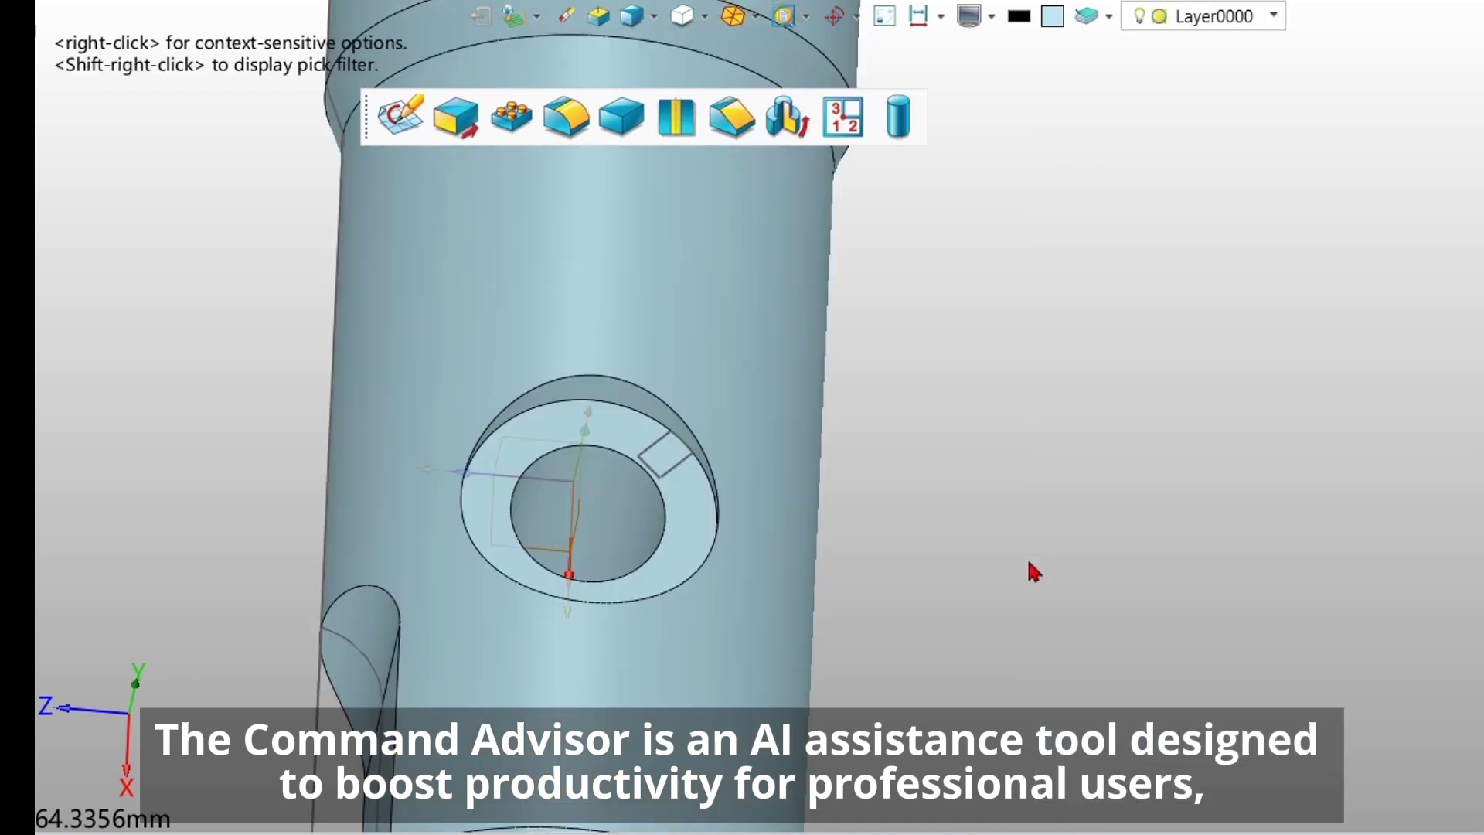
- Fillet the small block's four edges with a 0.5 mm radius
{"action": "mouse_move", "coordinate": [1034, 569]}
{"action": "middle_mouse_down"}
{"action": "mouse_move", "coordinate": [1000, 504]}
{"action": "mouse_move", "coordinate": [345, 523]}
{"action": "middle_mouse_up"}
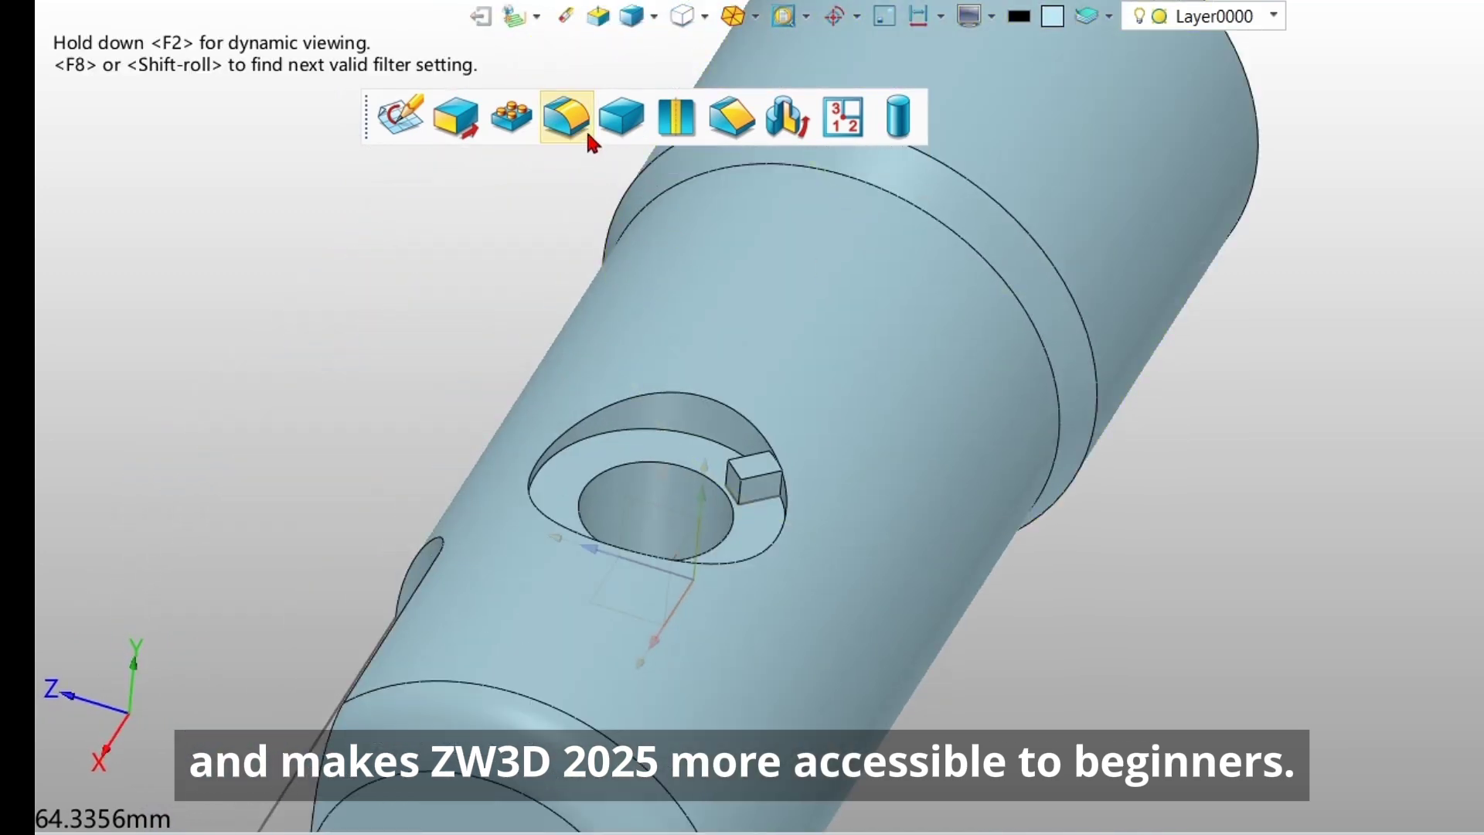
{"action": "left_click", "coordinate": [566, 116]}
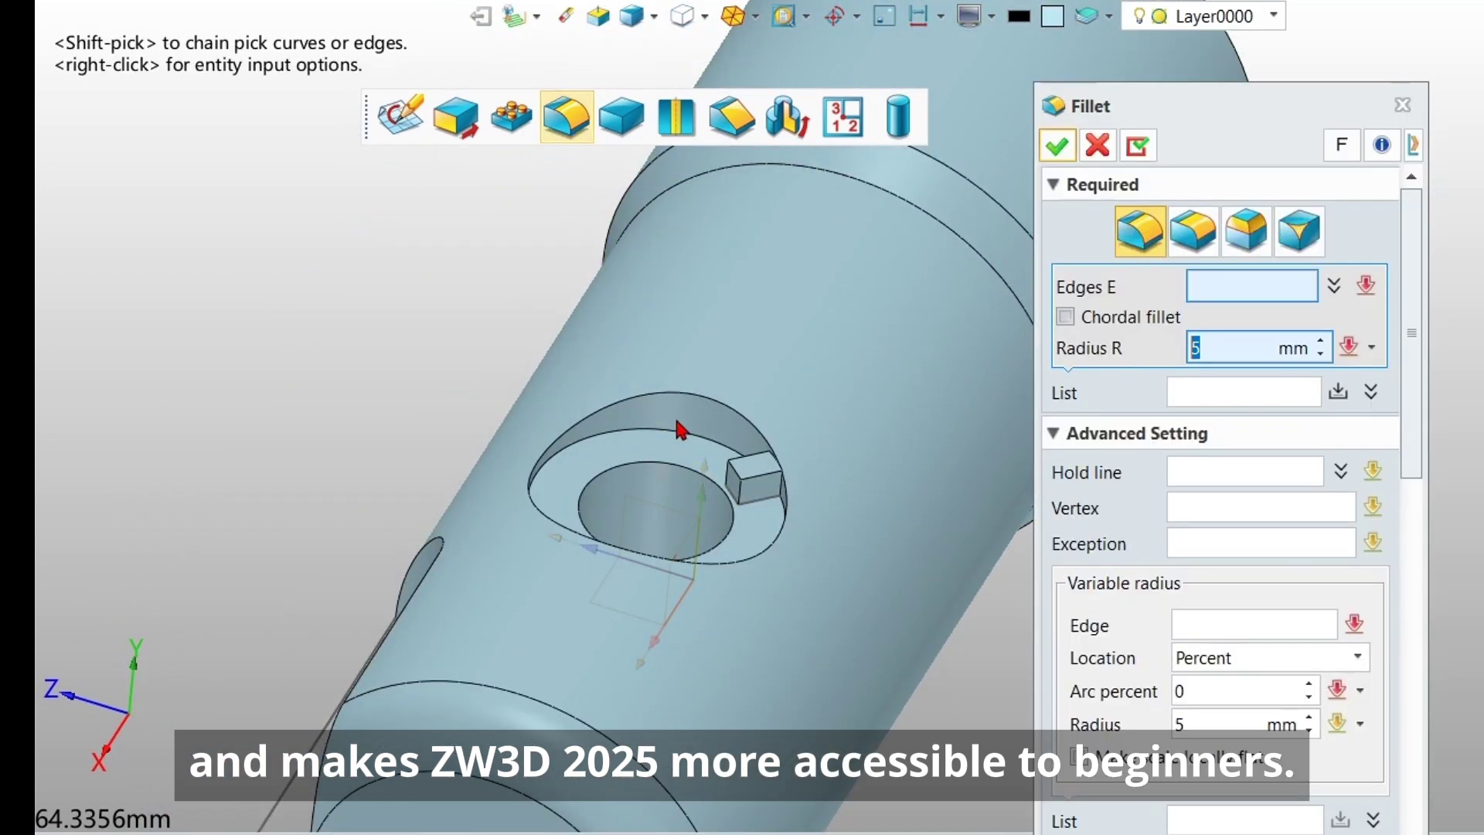
{"action": "scroll", "coordinate": [754, 498], "scroll_direction": "up", "scroll_amount": 2}
{"action": "scroll", "coordinate": [760, 511], "scroll_direction": "up", "scroll_amount": 2}
{"action": "left_click", "coordinate": [757, 507]}
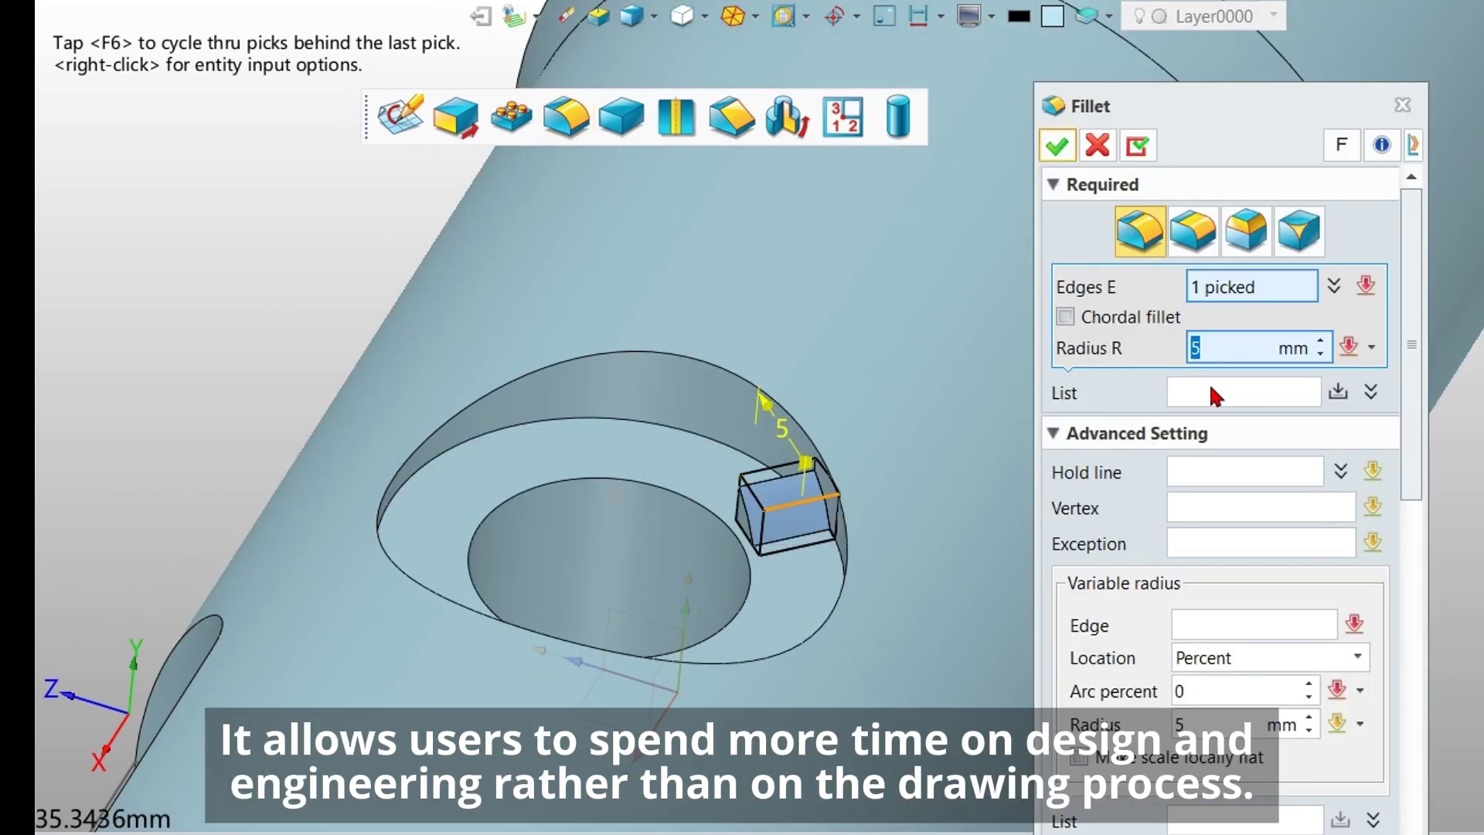
{"action": "type", "text": "0.5"}
{"action": "key", "text": "Return"}
{"action": "left_click", "coordinate": [765, 540]}
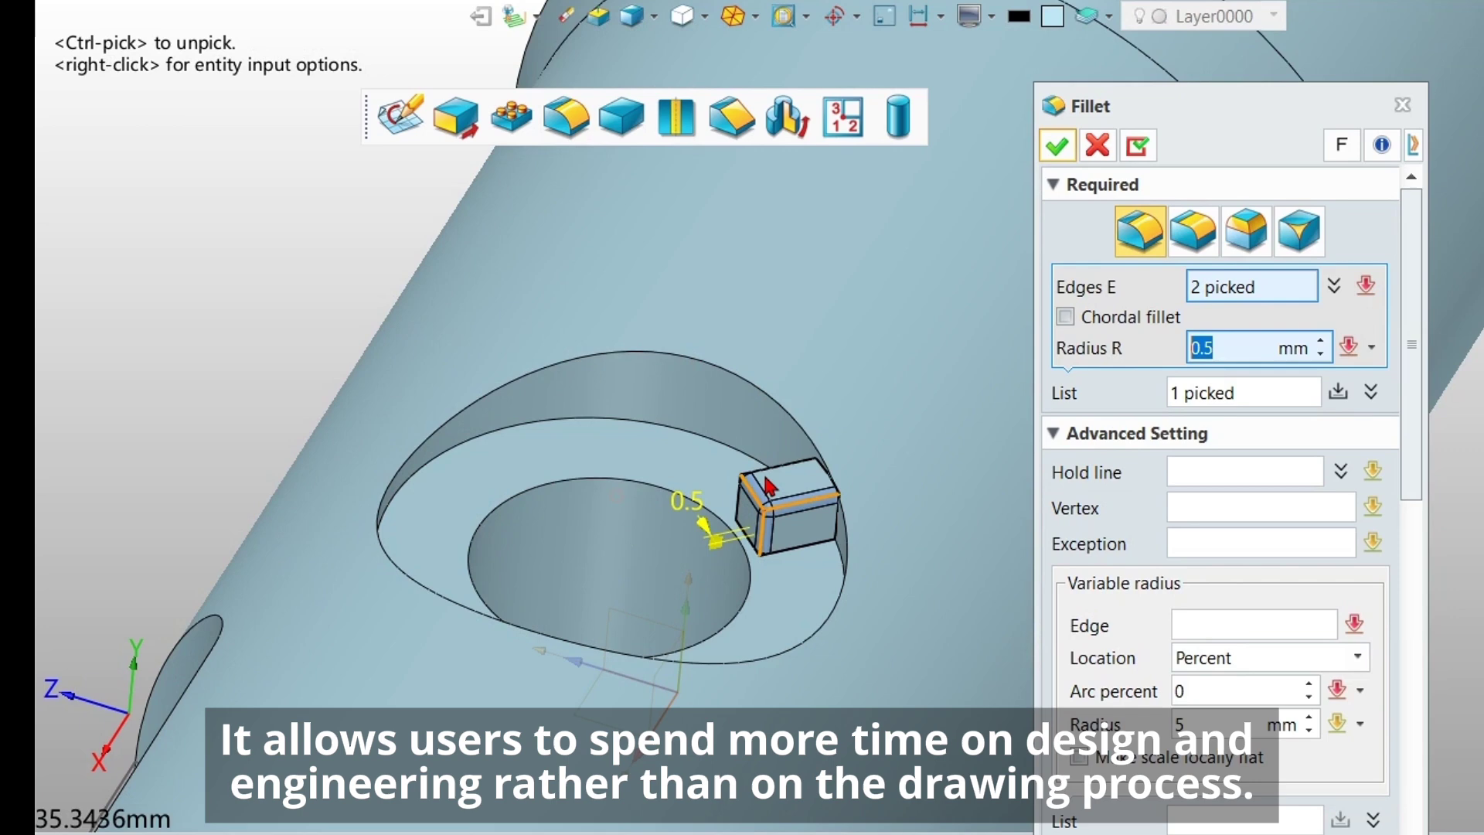
{"action": "left_click", "coordinate": [790, 510]}
{"action": "middle_click_drag", "start_coordinate": [792, 510], "coordinate": [742, 514]}
{"action": "left_click", "coordinate": [743, 513]}
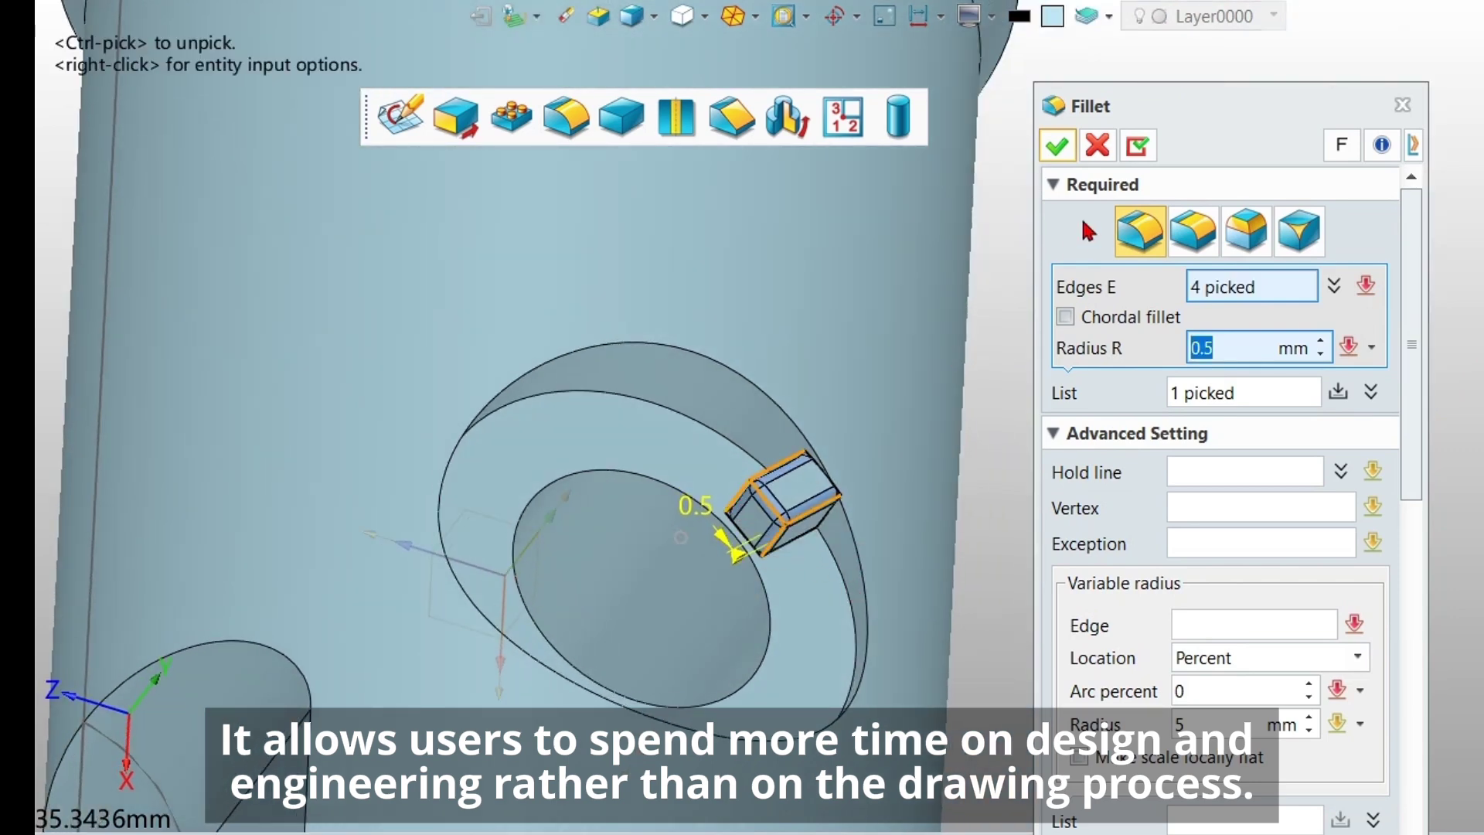
{"action": "left_click", "coordinate": [1056, 145]}
{"action": "scroll", "coordinate": [1059, 305], "scroll_direction": "down", "scroll_amount": 4}
- Extrude the sketched profile as a Remove cut into the body with End -2.5 mm
{"action": "middle_click_drag", "start_coordinate": [1084, 388], "coordinate": [1021, 430]}
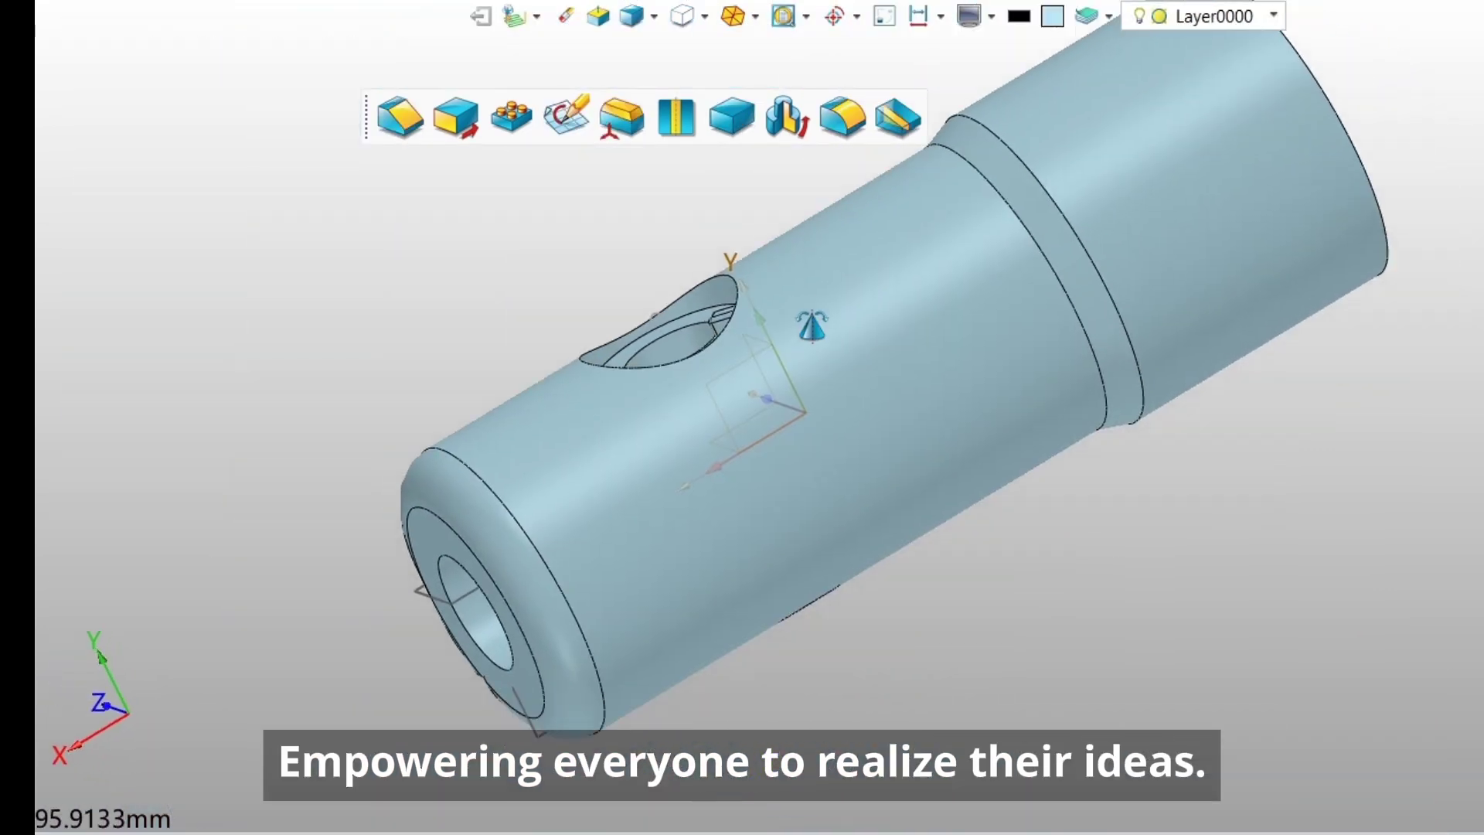
{"action": "left_click", "coordinate": [456, 116]}
{"action": "left_click", "coordinate": [789, 510]}
{"action": "middle_click_drag", "start_coordinate": [801, 522], "coordinate": [790, 389]}
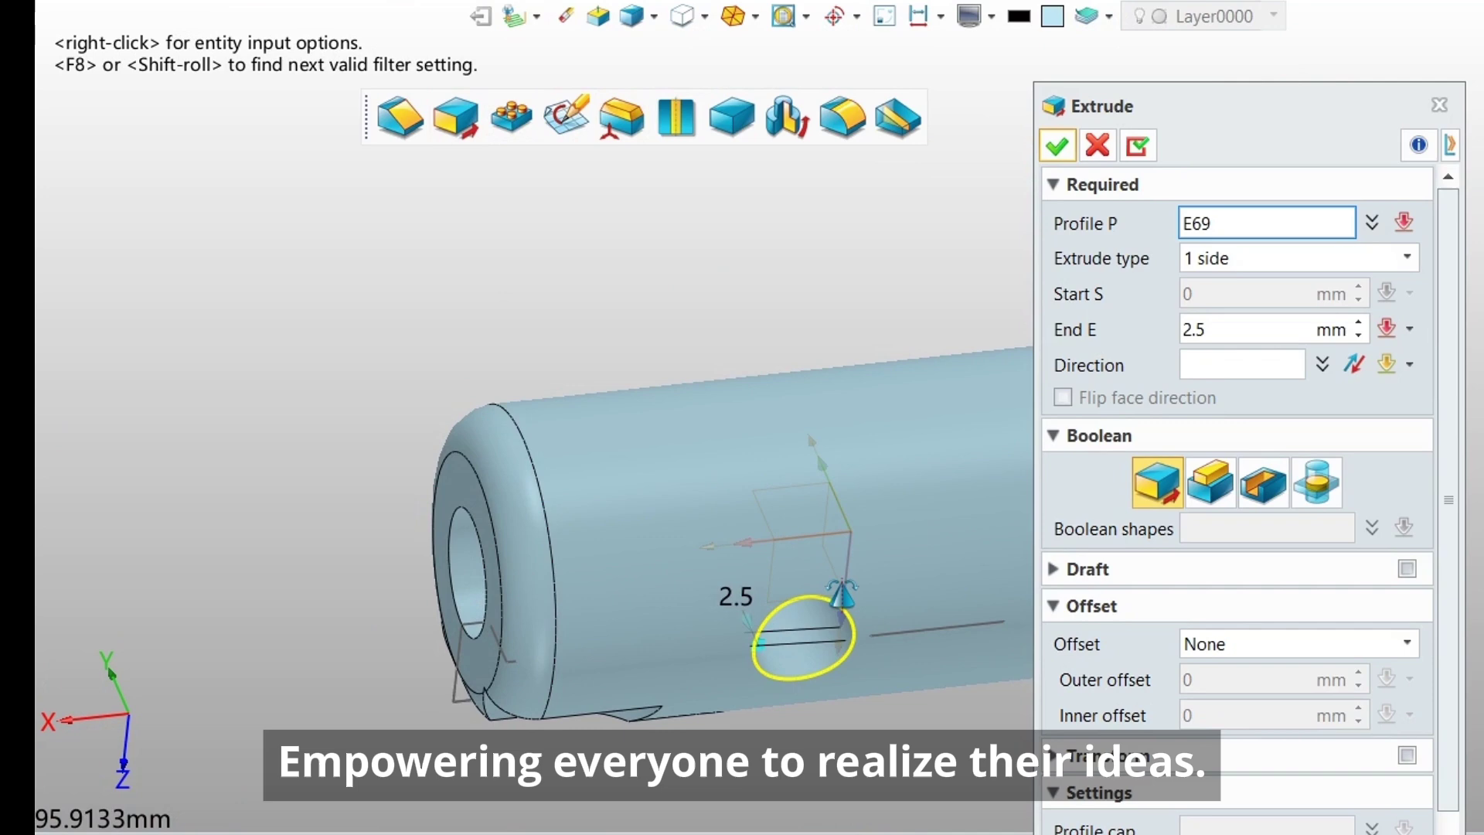
{"action": "left_click", "coordinate": [806, 620]}
{"action": "middle_click_drag", "start_coordinate": [806, 621], "coordinate": [649, 69]}
{"action": "left_click", "coordinate": [632, 17]}
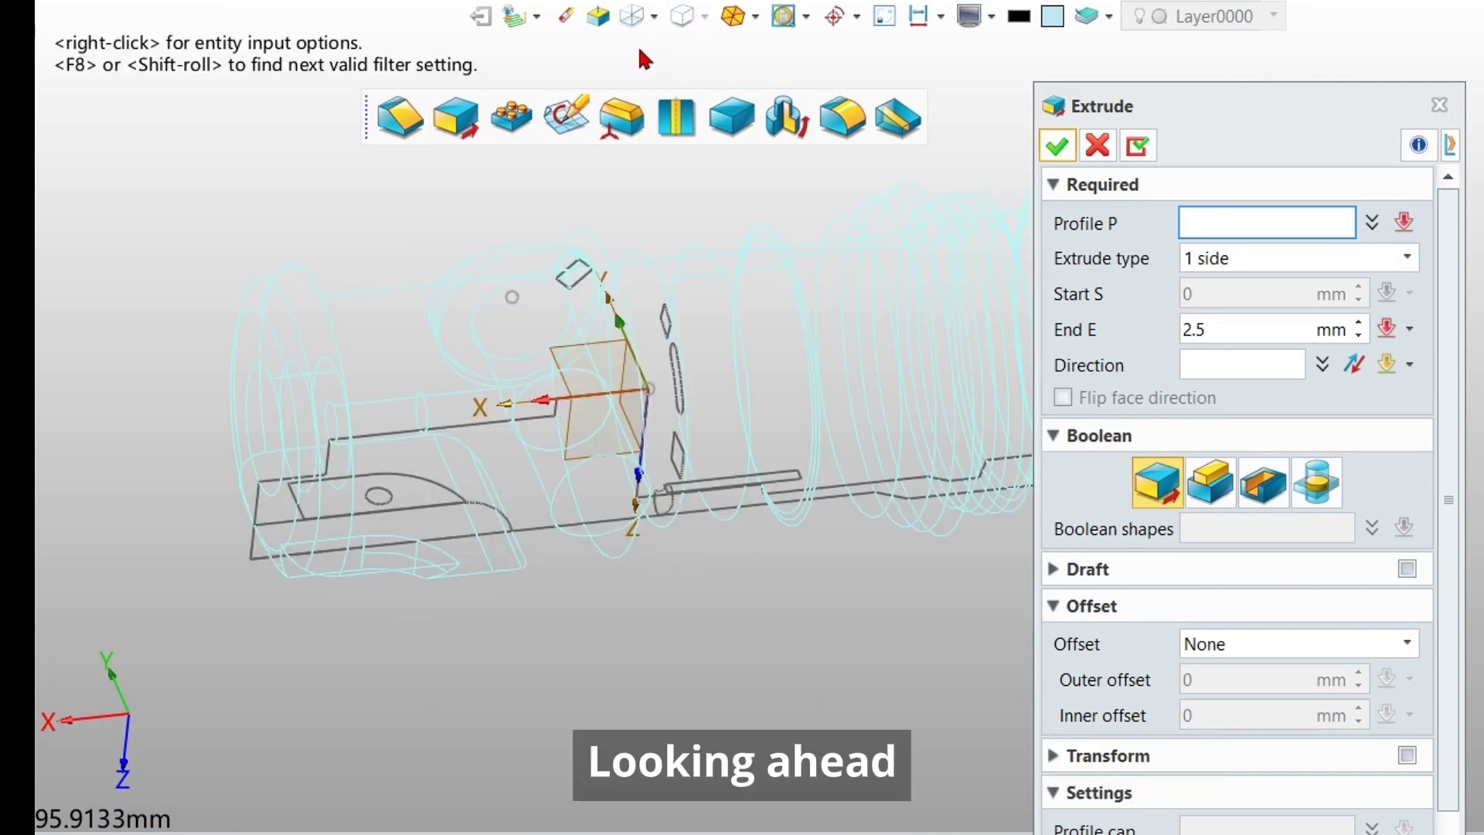
{"action": "left_click", "coordinate": [681, 383]}
{"action": "left_click", "coordinate": [1259, 493]}
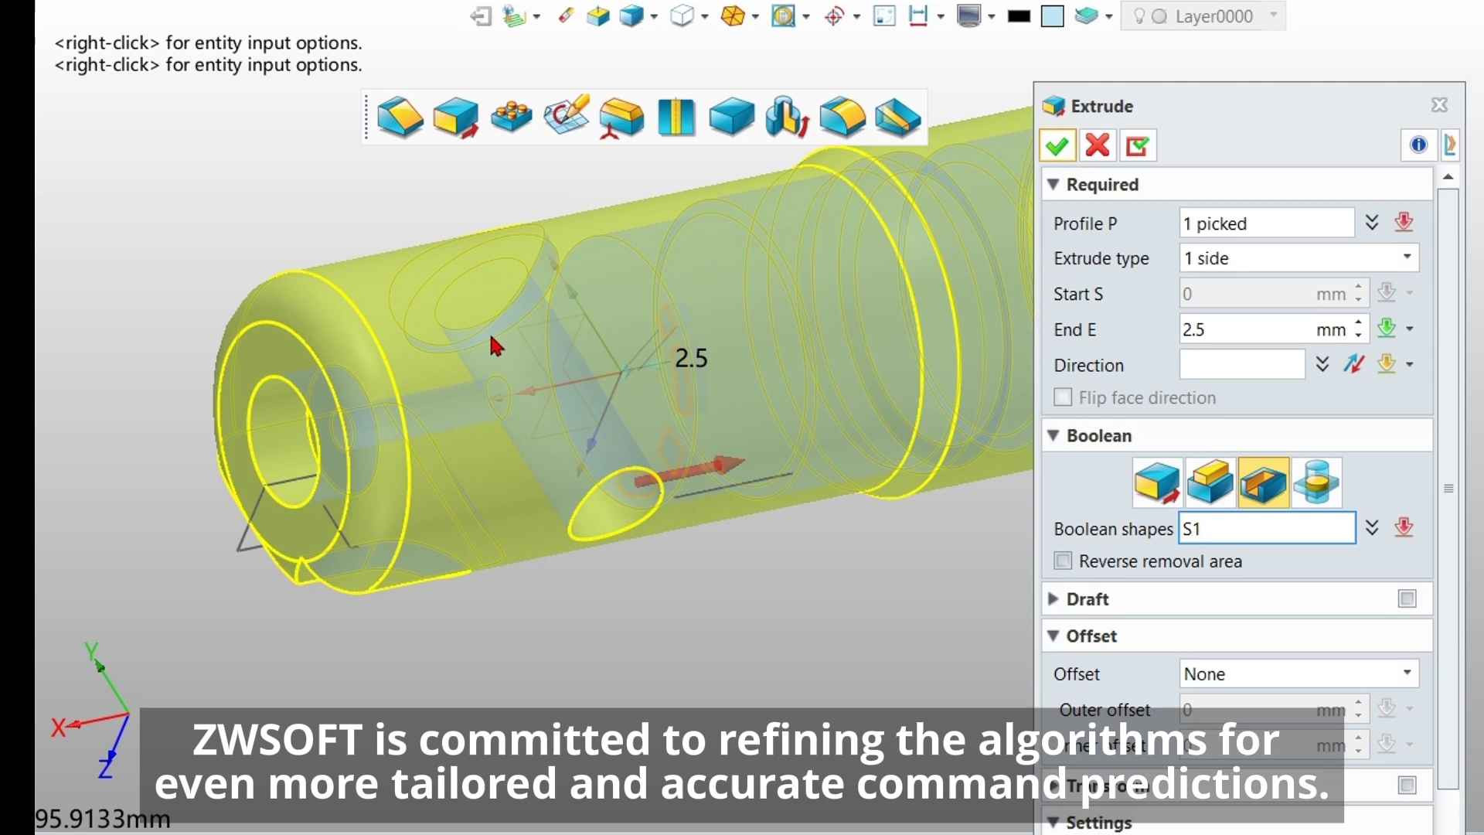
{"action": "left_click", "coordinate": [490, 334]}
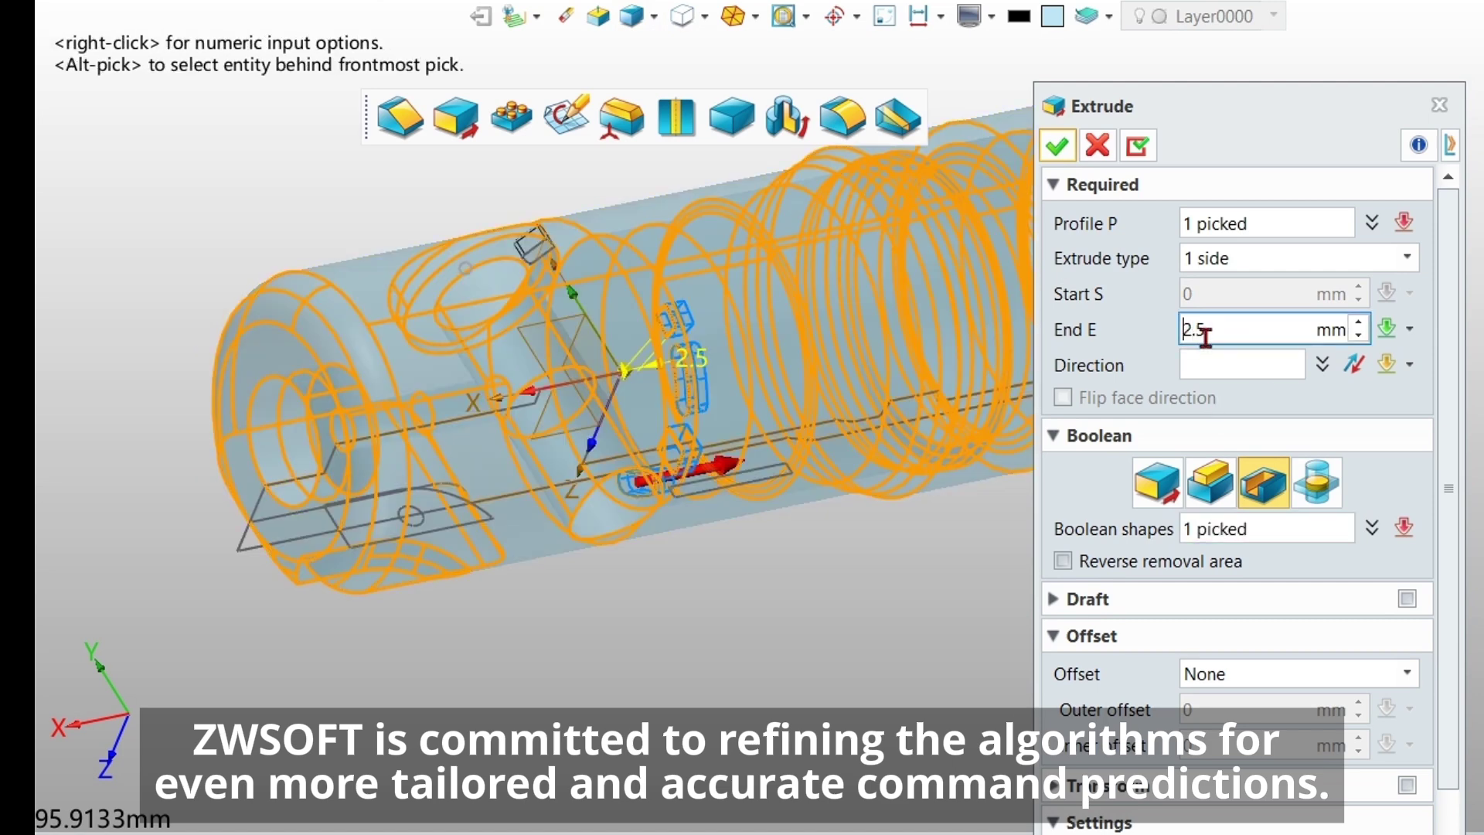
{"action": "type", "text": "-"}
{"action": "key", "text": "Return"}
{"action": "left_click", "coordinate": [1057, 146]}
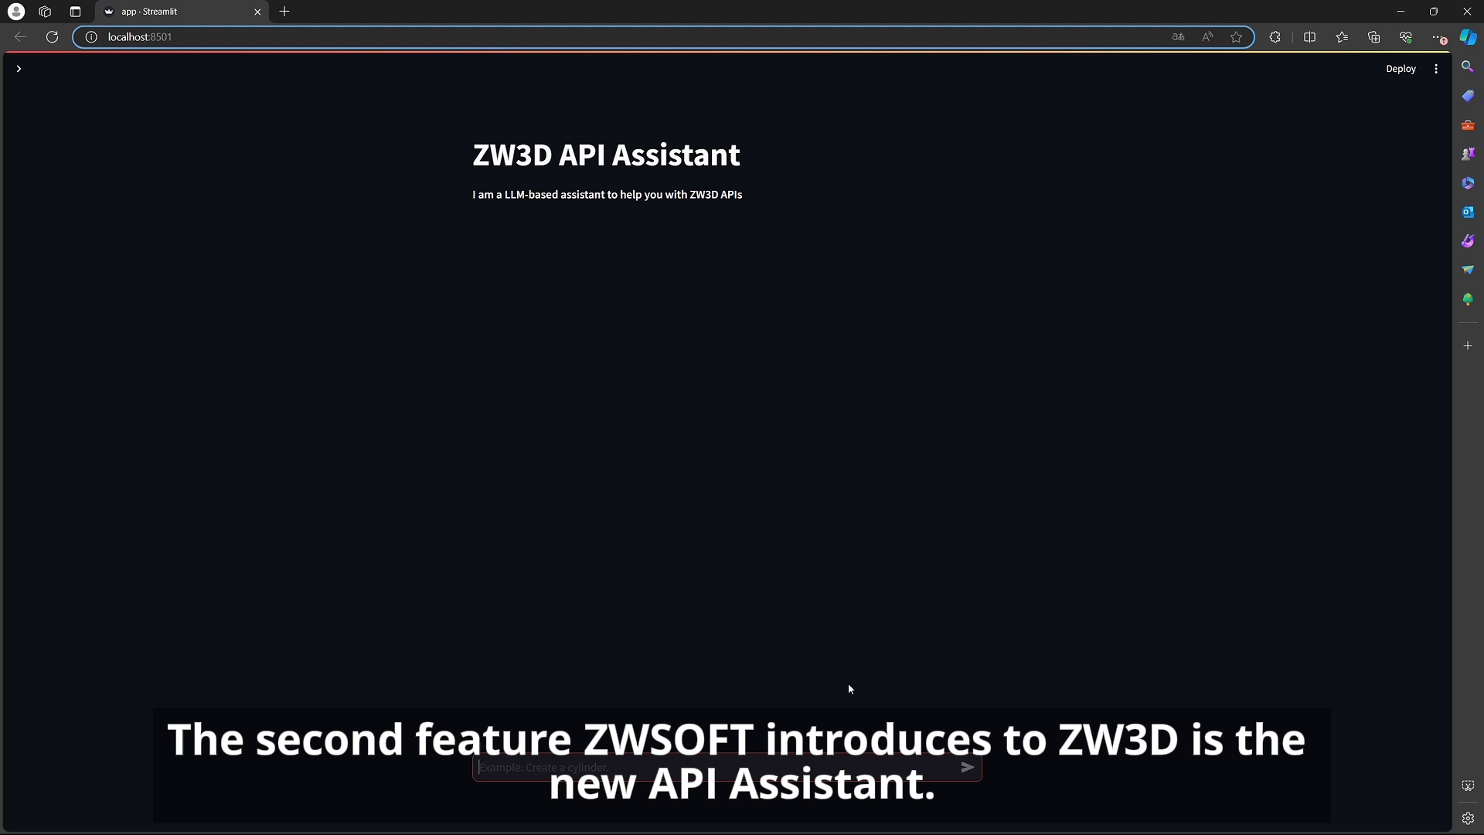
{"action": "type", "text": "of picked entity and turn it into red?"}
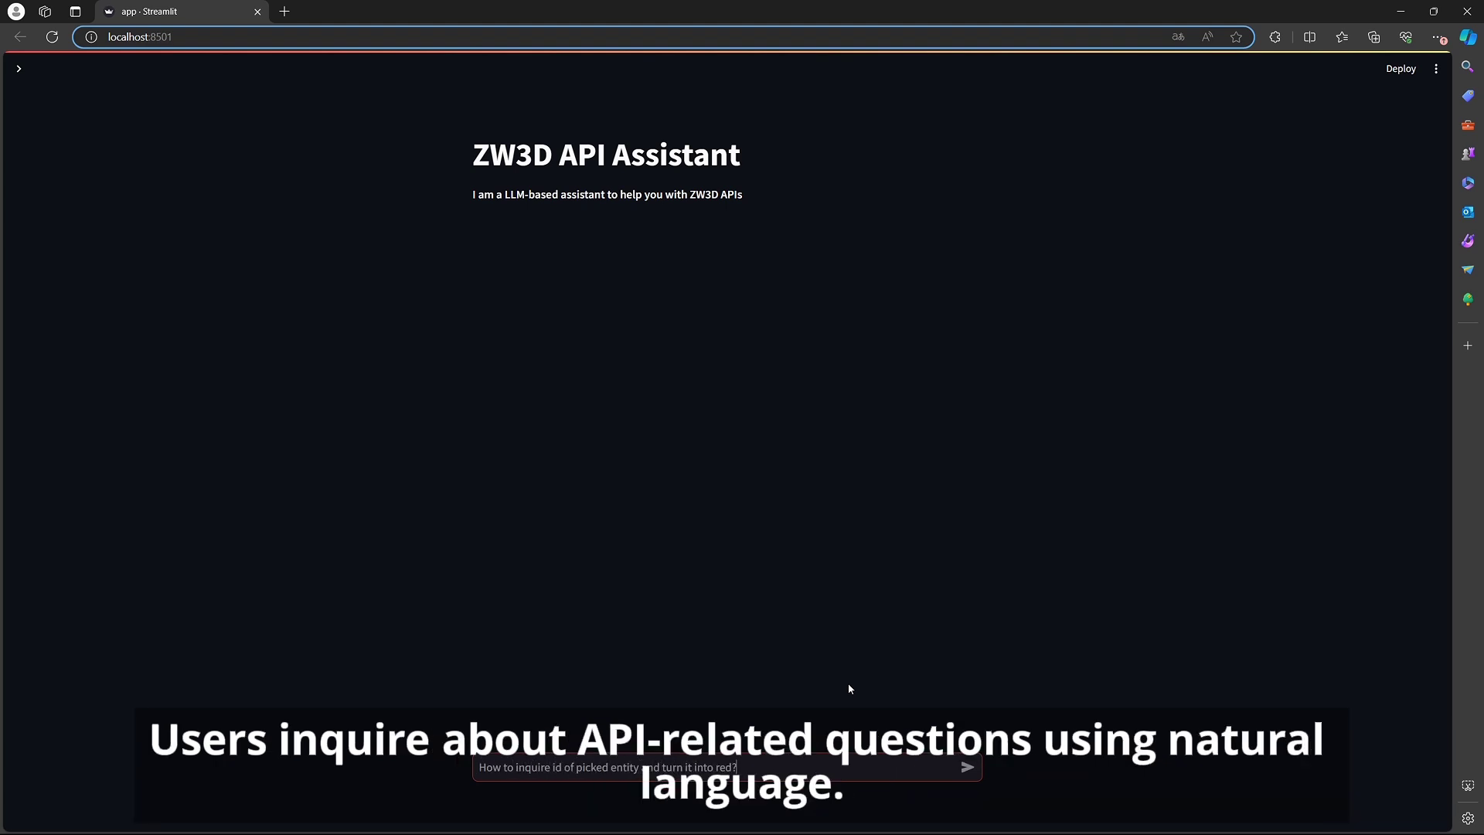
- Ask how to inquire the picked entity's ID and turn it red, then expand and collapse Context Reference
{"action": "key", "text": "Return"}
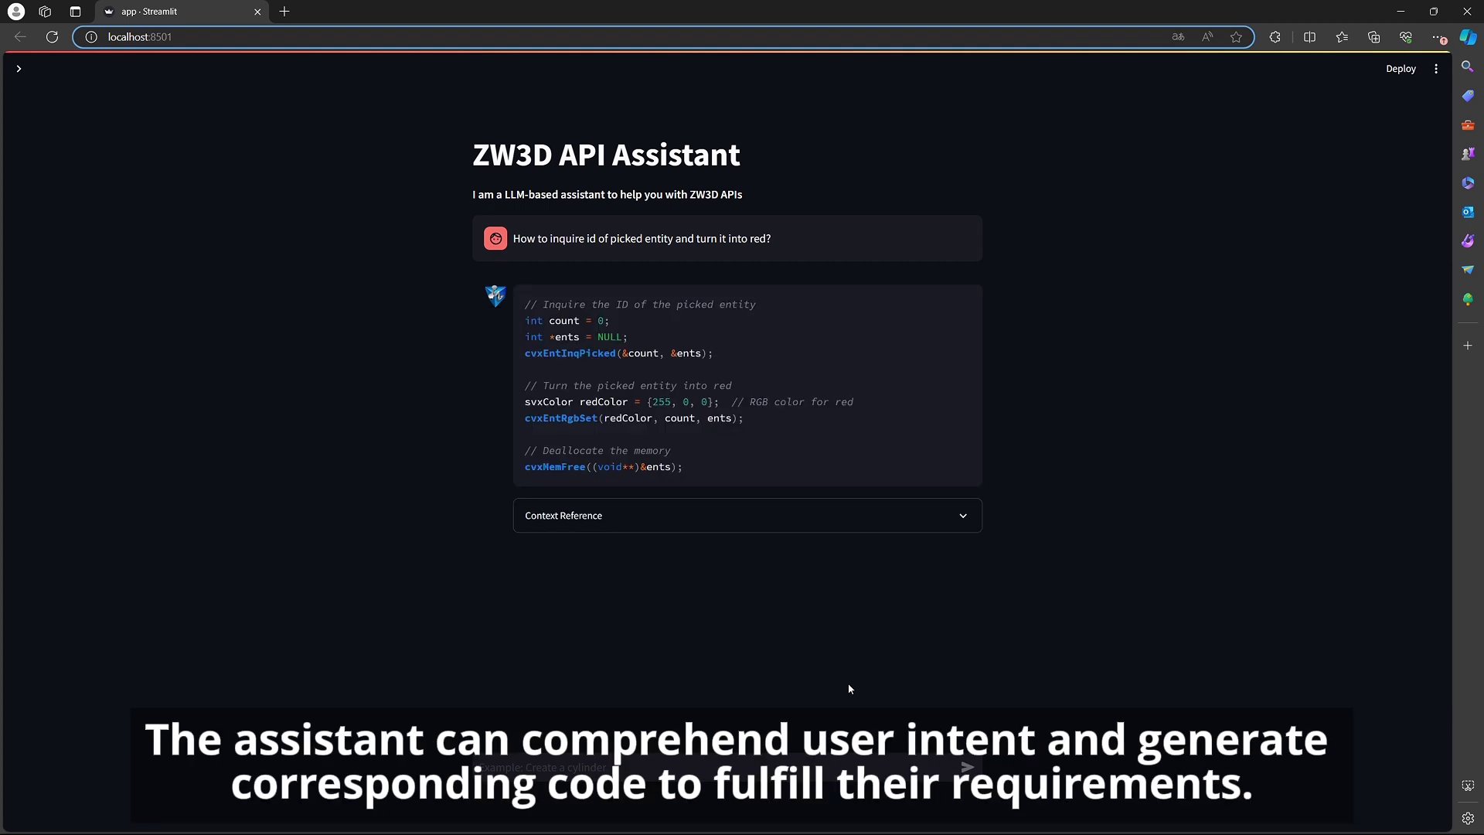
{"action": "left_click", "coordinate": [933, 524]}
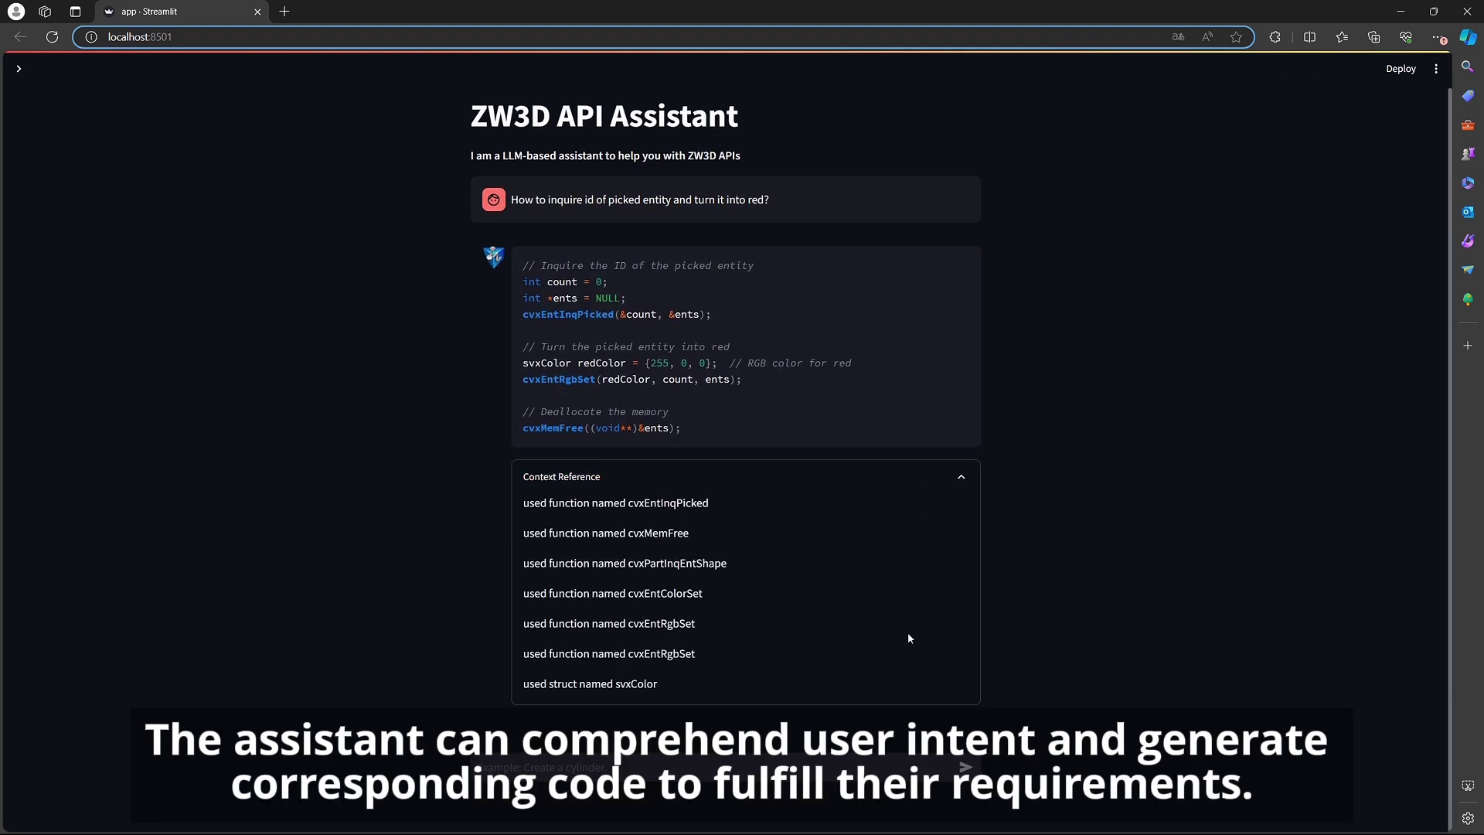
{"action": "left_click", "coordinate": [951, 482]}
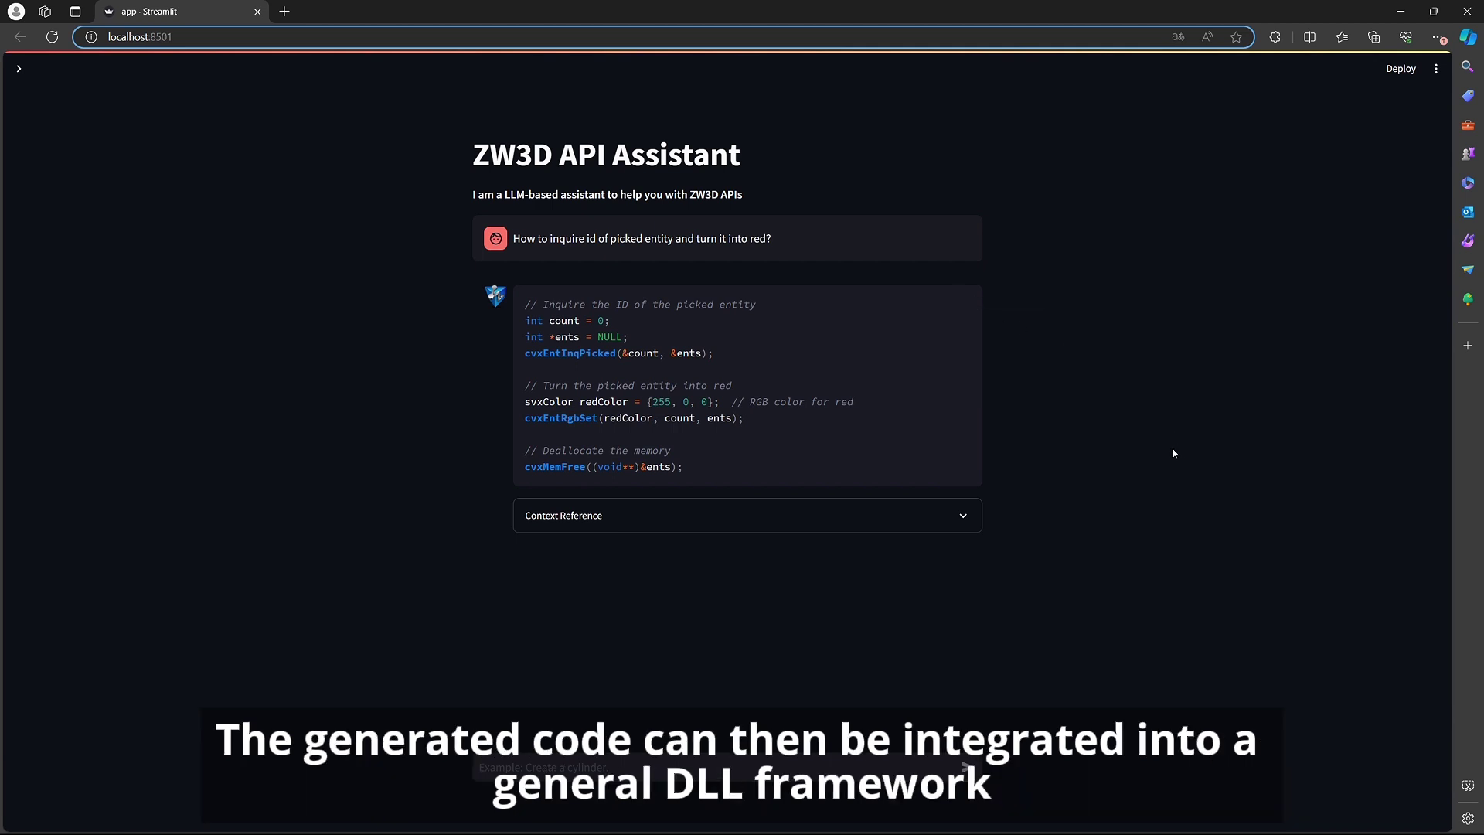
- Paste the red-color code into AssistantApi() in Visual Studio and build AssistantApi.dll
{"action": "key", "text": "alt+Tab"}
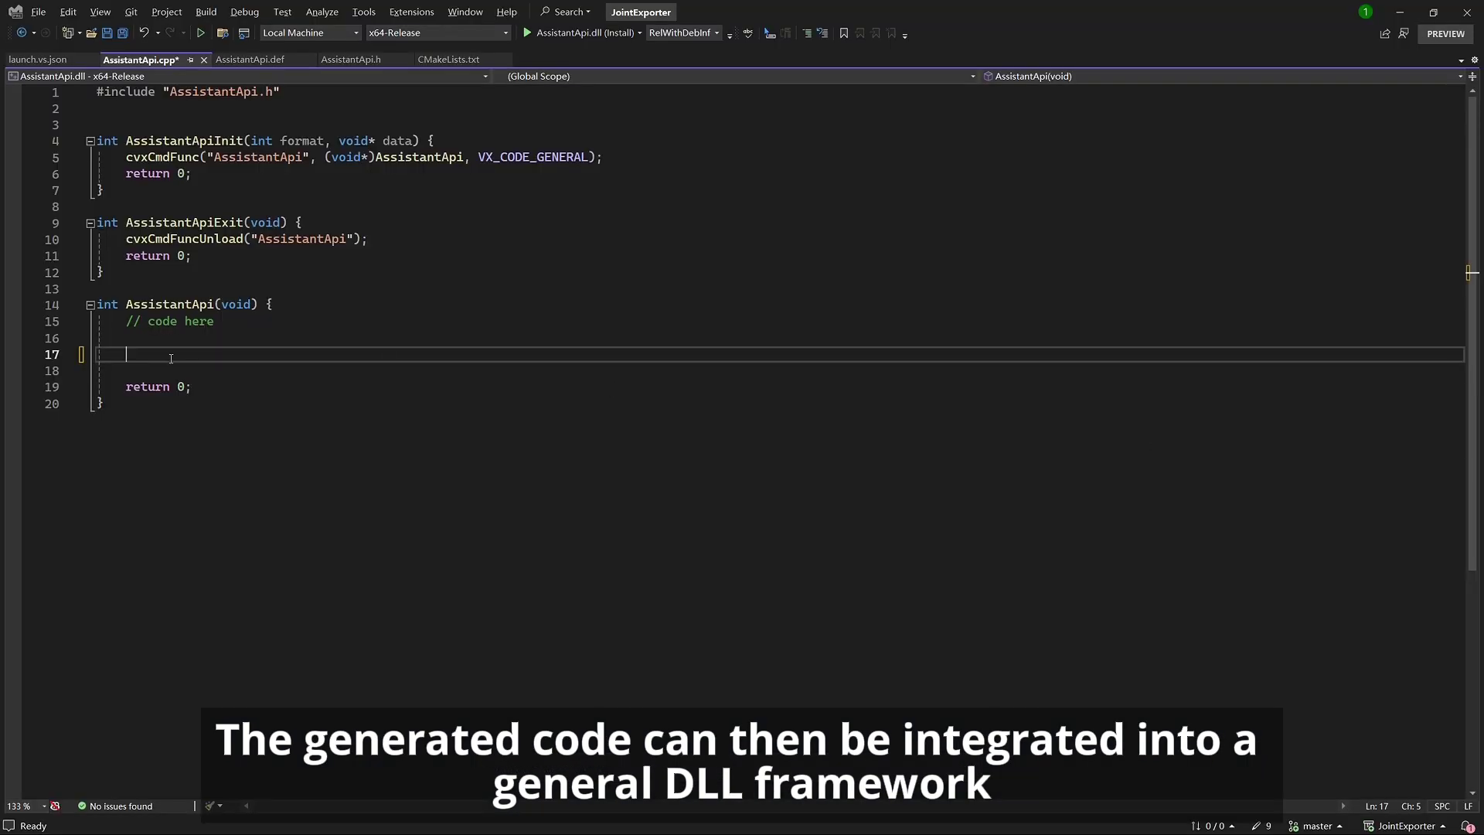
{"action": "type", "text": "// Inquire the ID of the picked entity     int count = 0;     int* ents = NULL;     cvxEntInqPicked(&count, &ents);      // Turn the picked entity into red     svxColor redColor = { 255, 0, 0 };  // RGB color for red     cvxEntRgbSet(redColor, count, ents);      // Deallocate the memory     cvxMemFree((void**)&ents);"}
{"action": "left_click", "coordinate": [592, 495]}
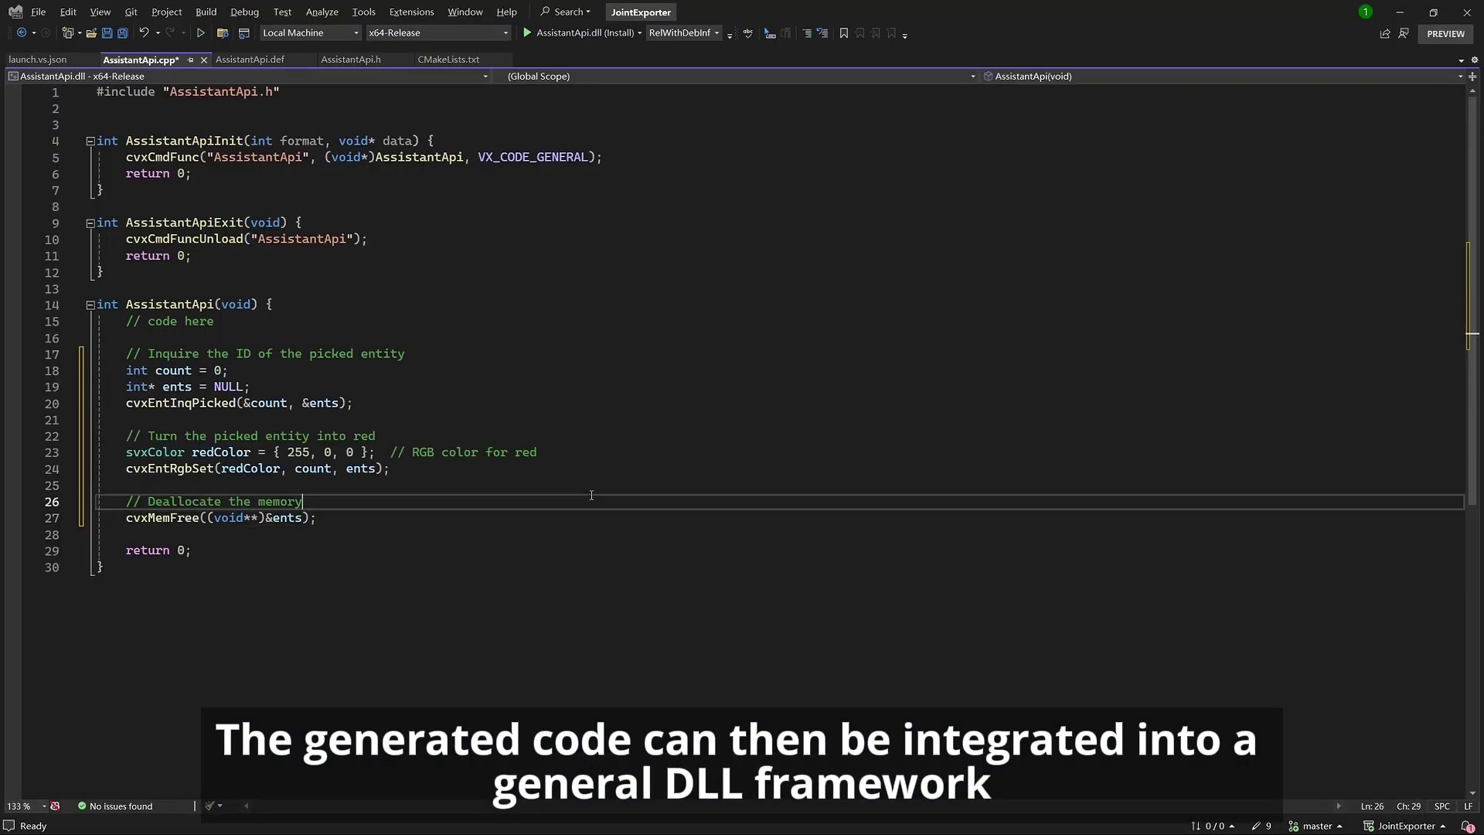
{"action": "left_click", "coordinate": [586, 33]}
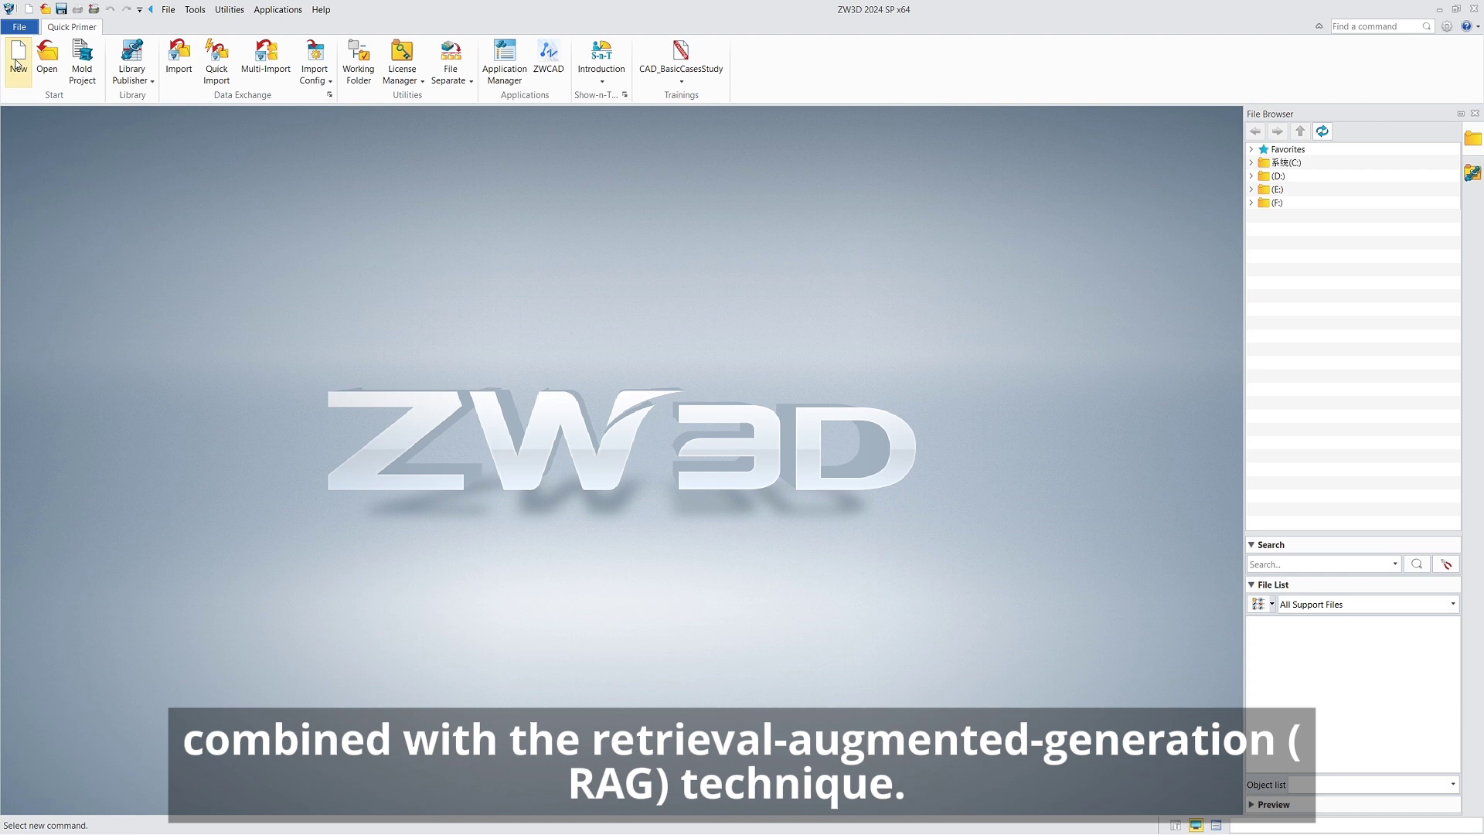
- Create a new part file and draw a block from two corner points
{"action": "left_click", "coordinate": [16, 66]}
{"action": "left_click", "coordinate": [866, 581]}
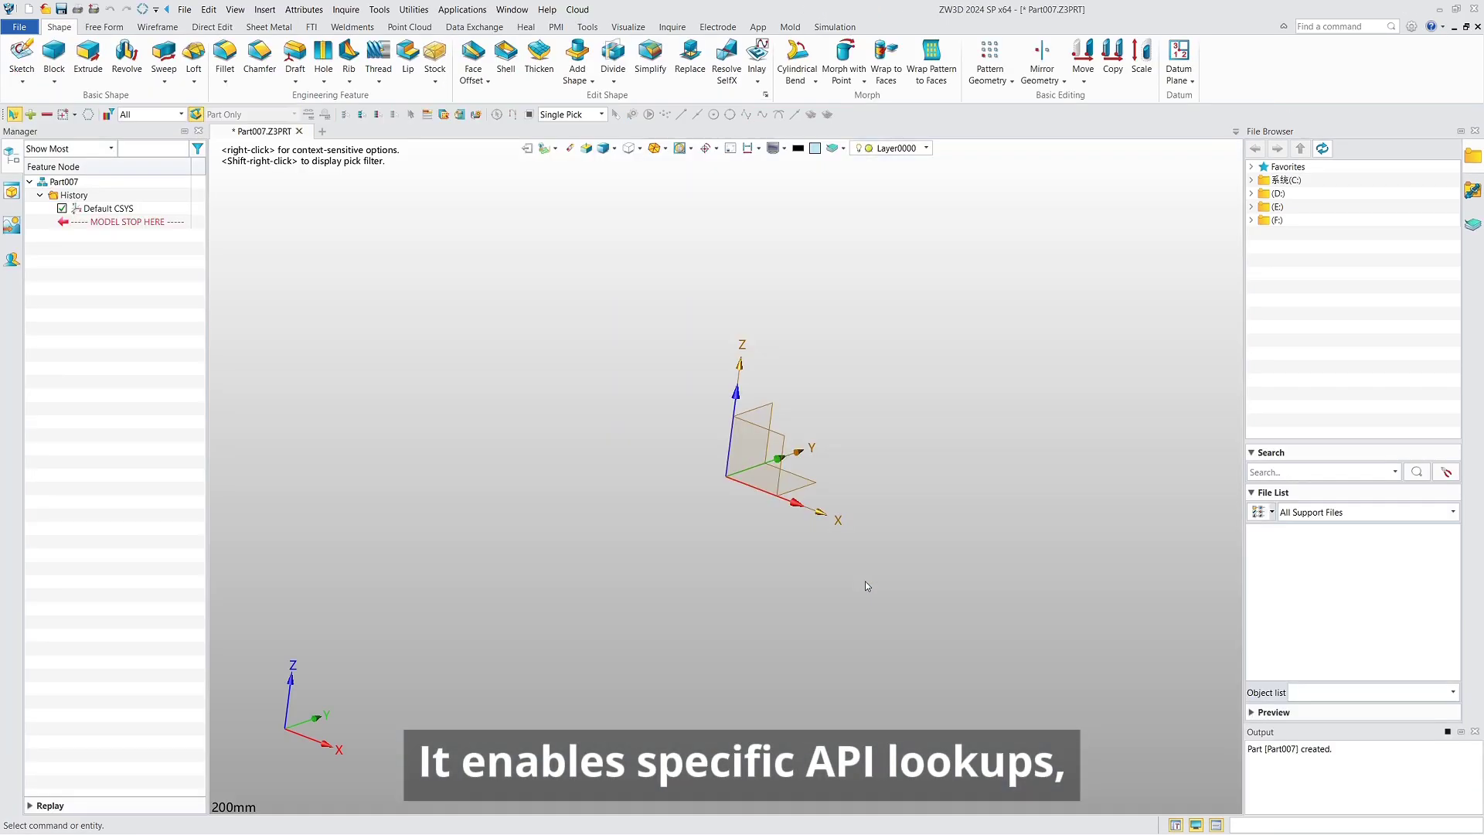
{"action": "left_click", "coordinate": [54, 58]}
{"action": "left_click", "coordinate": [644, 518]}
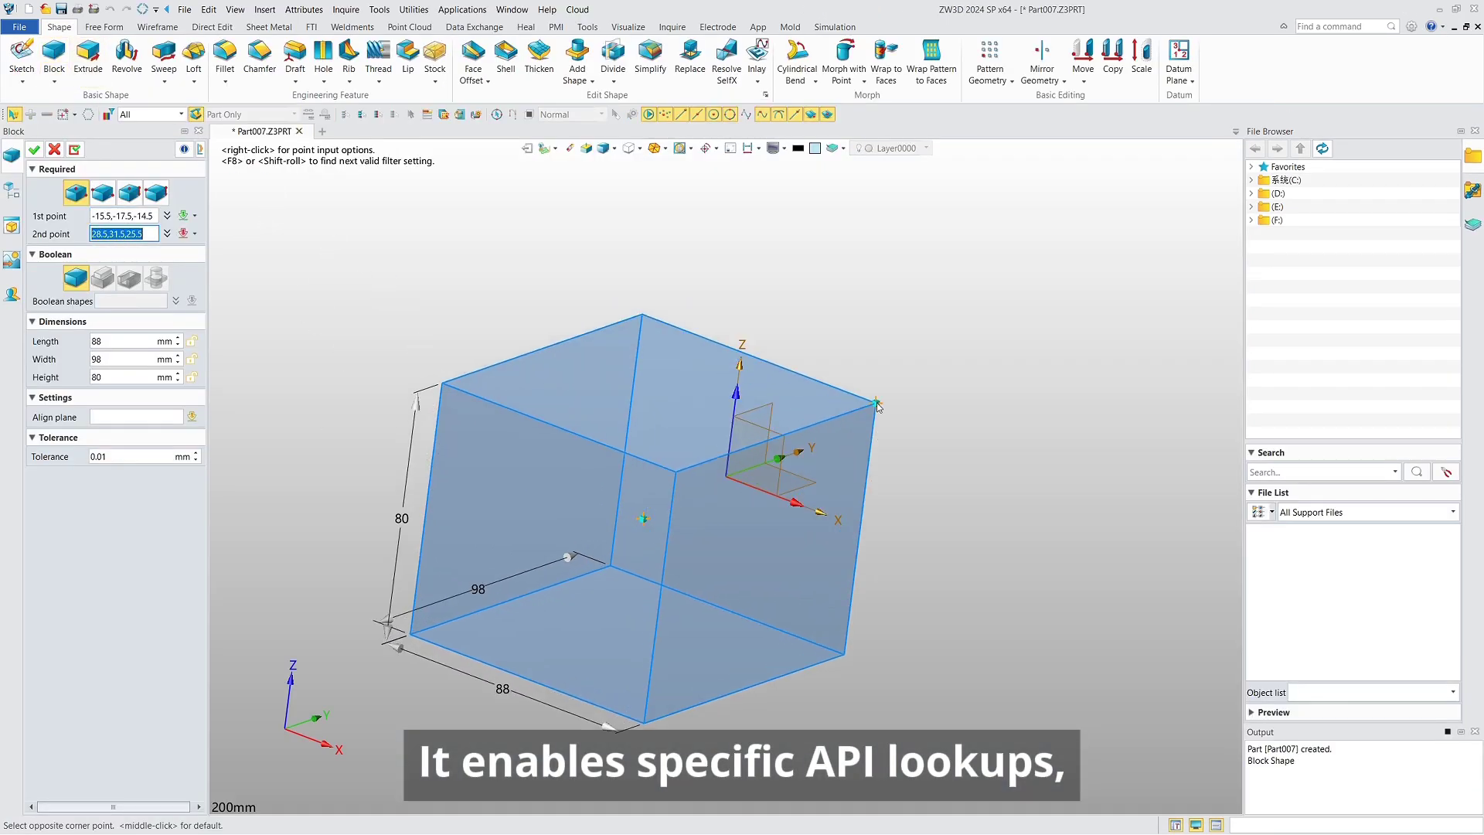
{"action": "left_click", "coordinate": [923, 393]}
{"action": "left_click", "coordinate": [34, 149]}
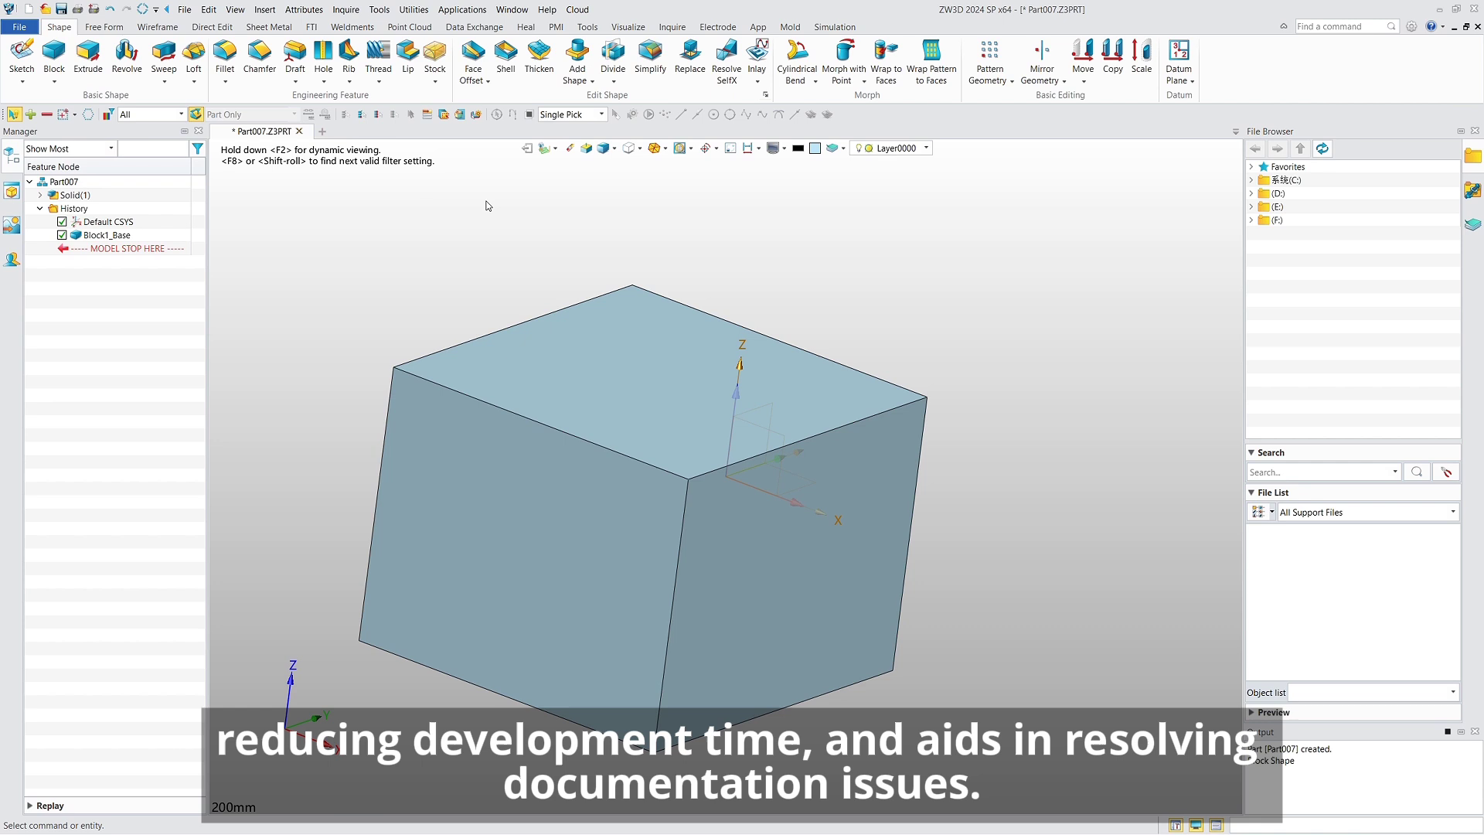
- Turn the block's top and front faces red by running ~AssistantApi
{"action": "left_click", "coordinate": [682, 380]}
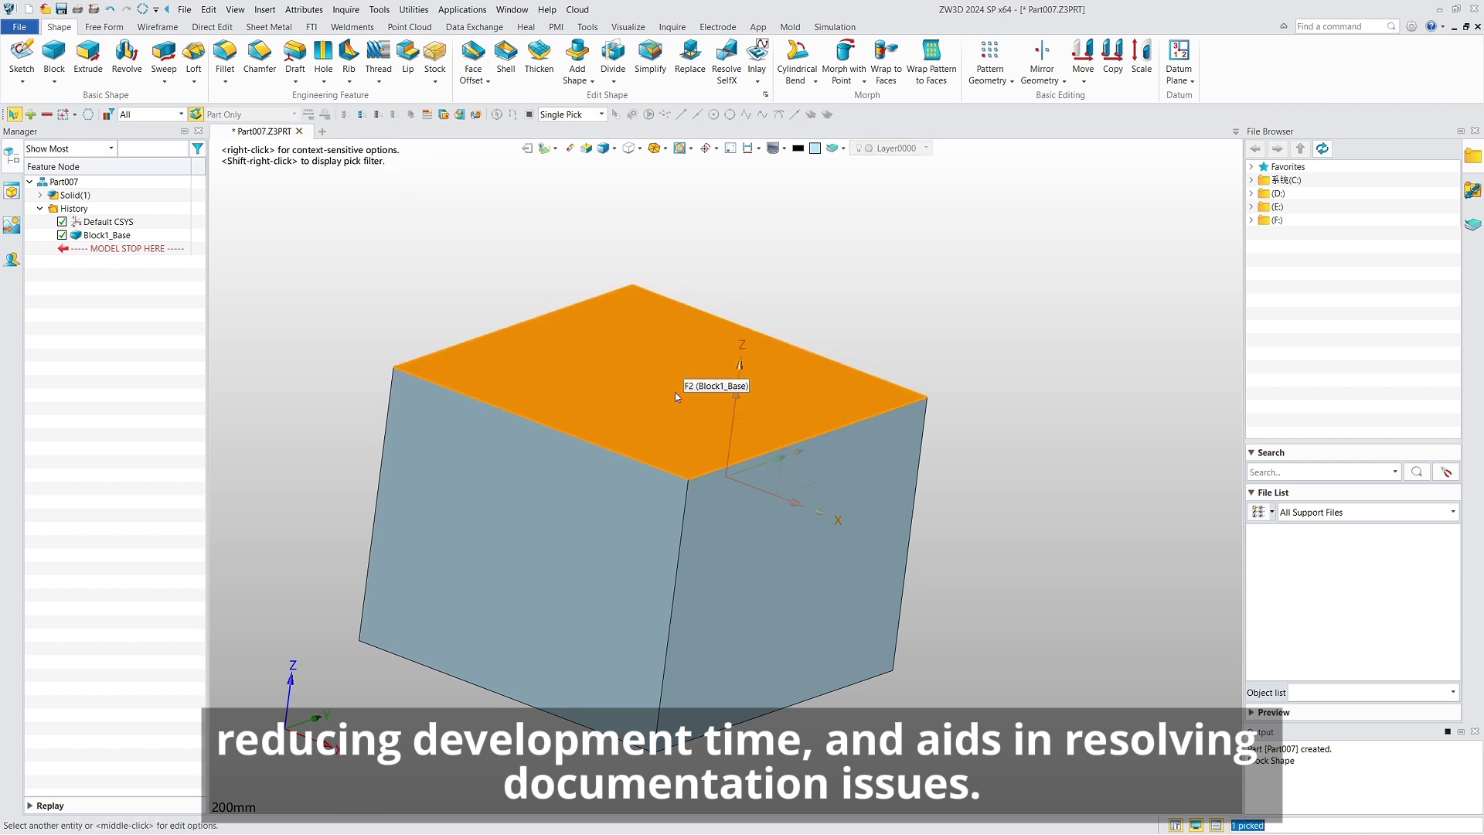
{"action": "left_click", "coordinate": [593, 586]}
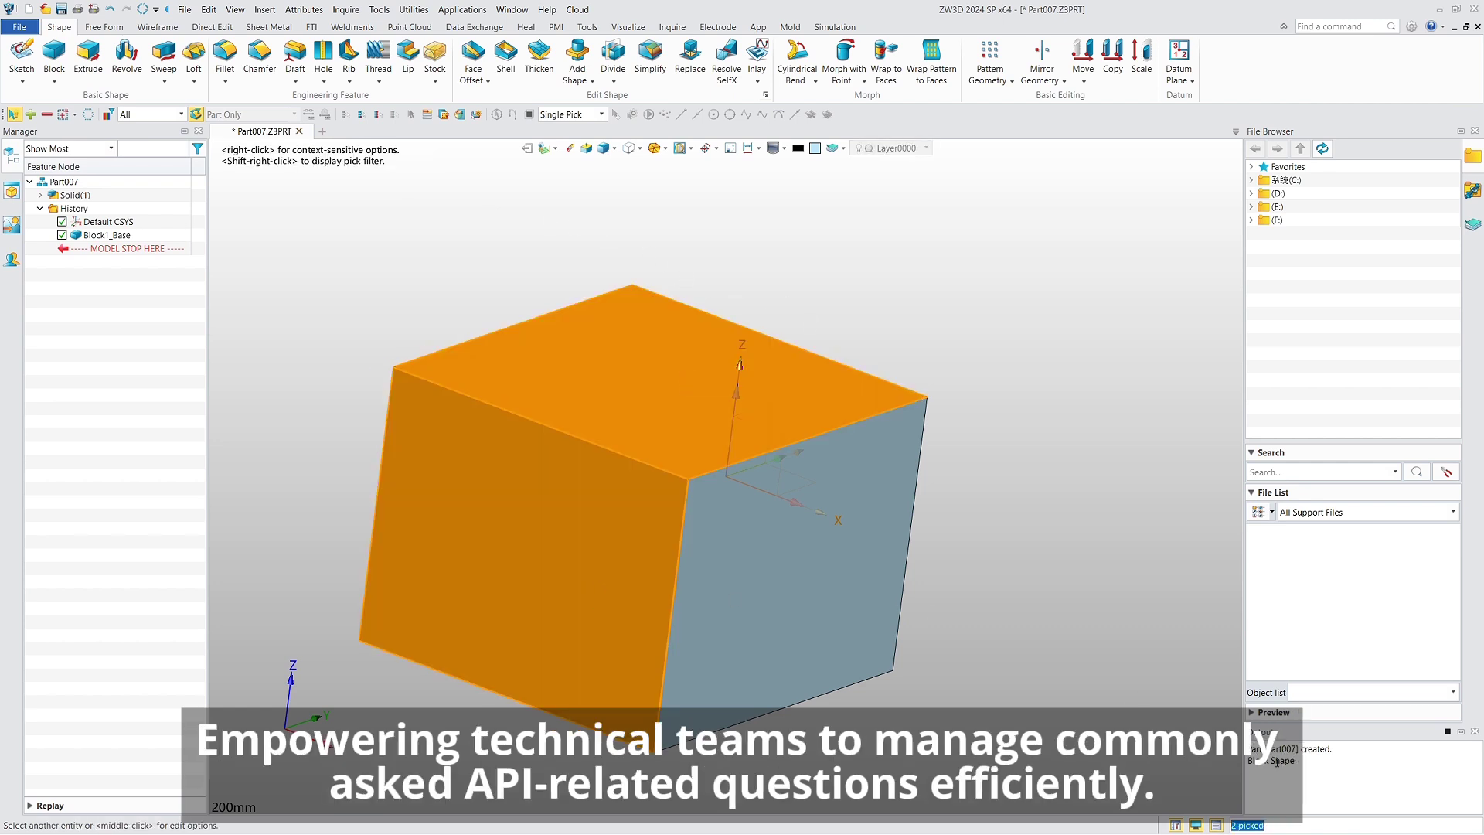
{"action": "type", "text": "~"}
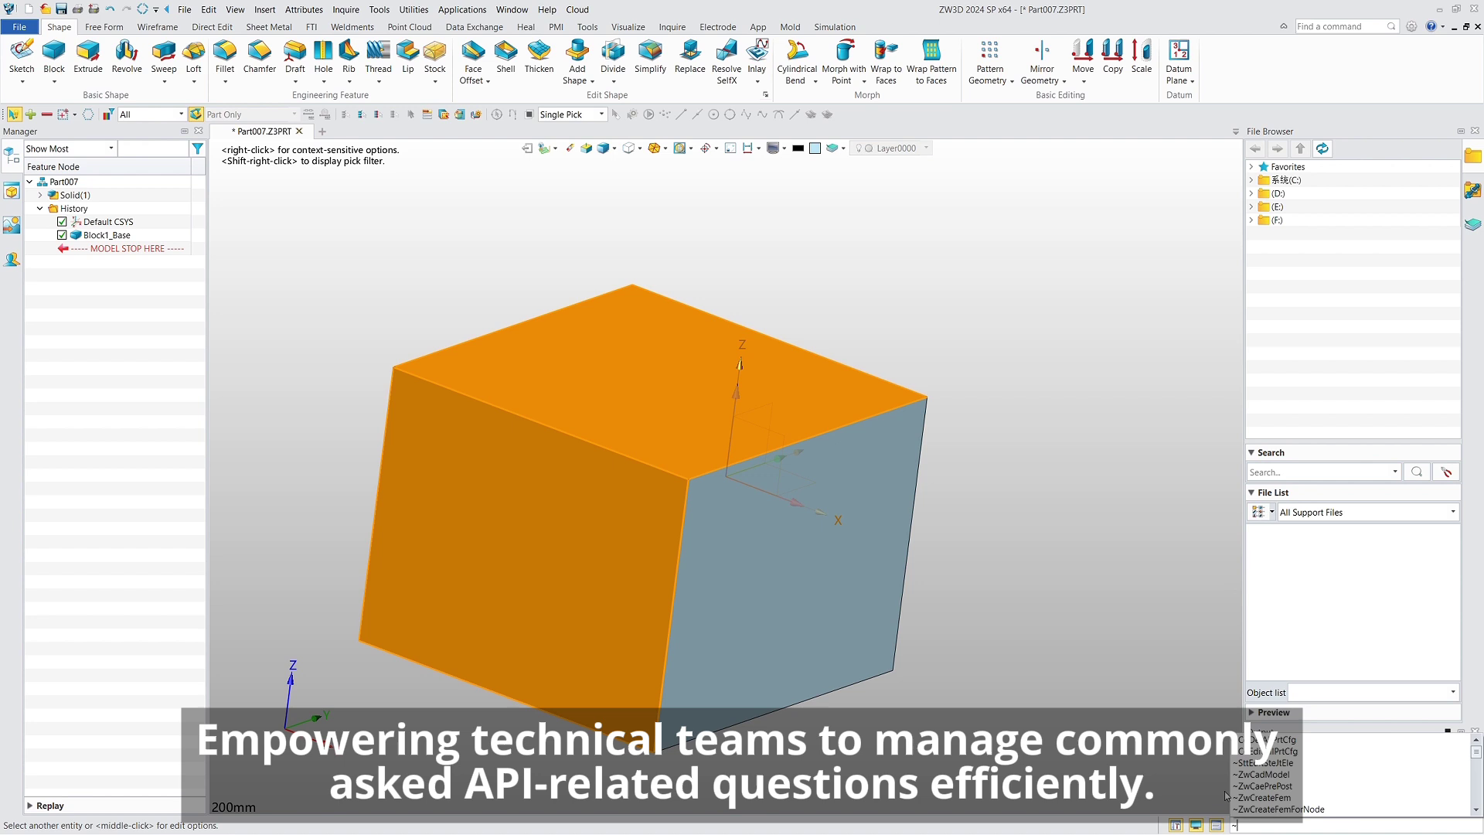
{"action": "type", "text": "AssistantApi"}
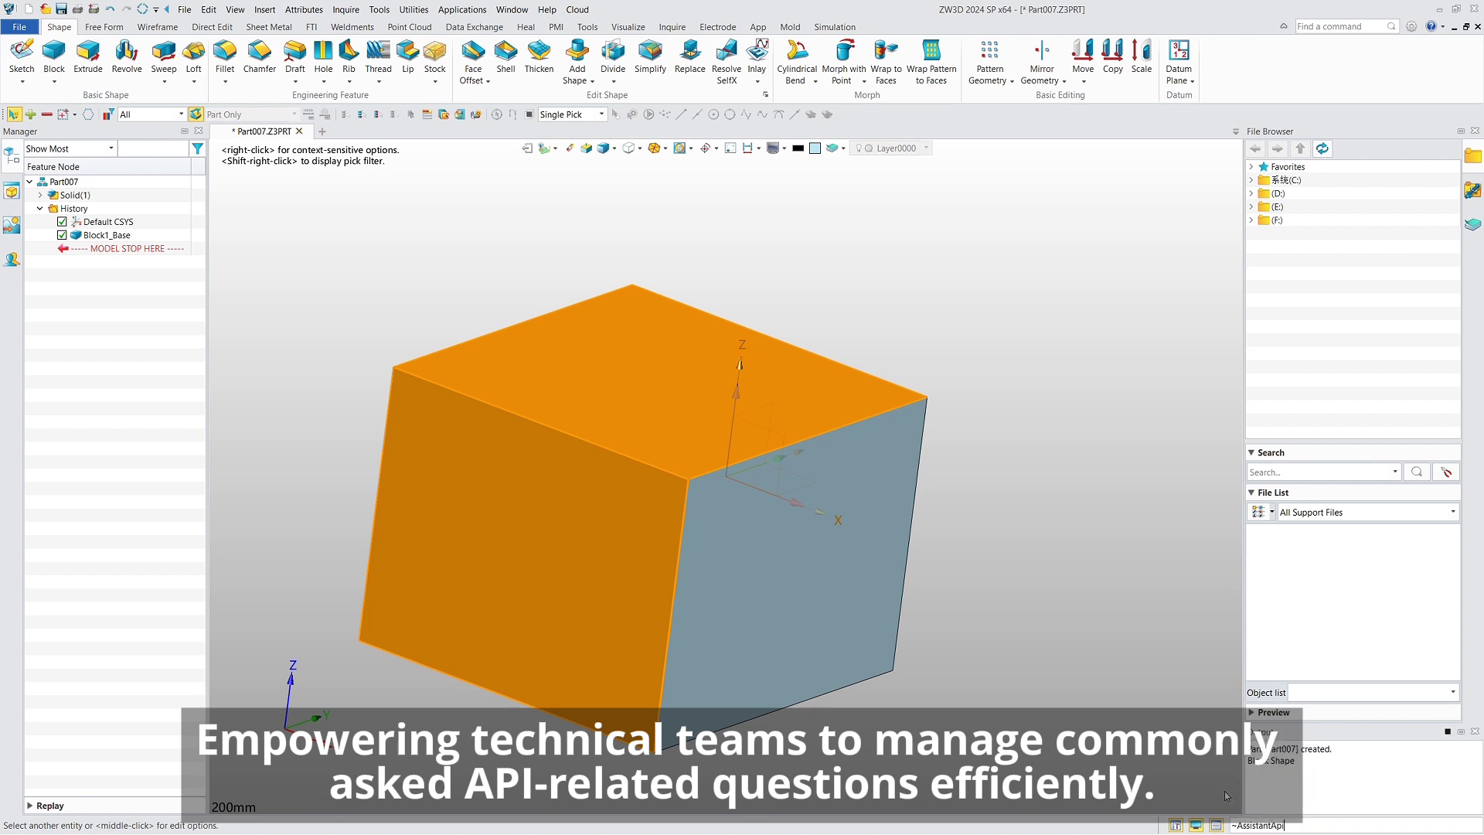
{"action": "key", "text": "Return"}
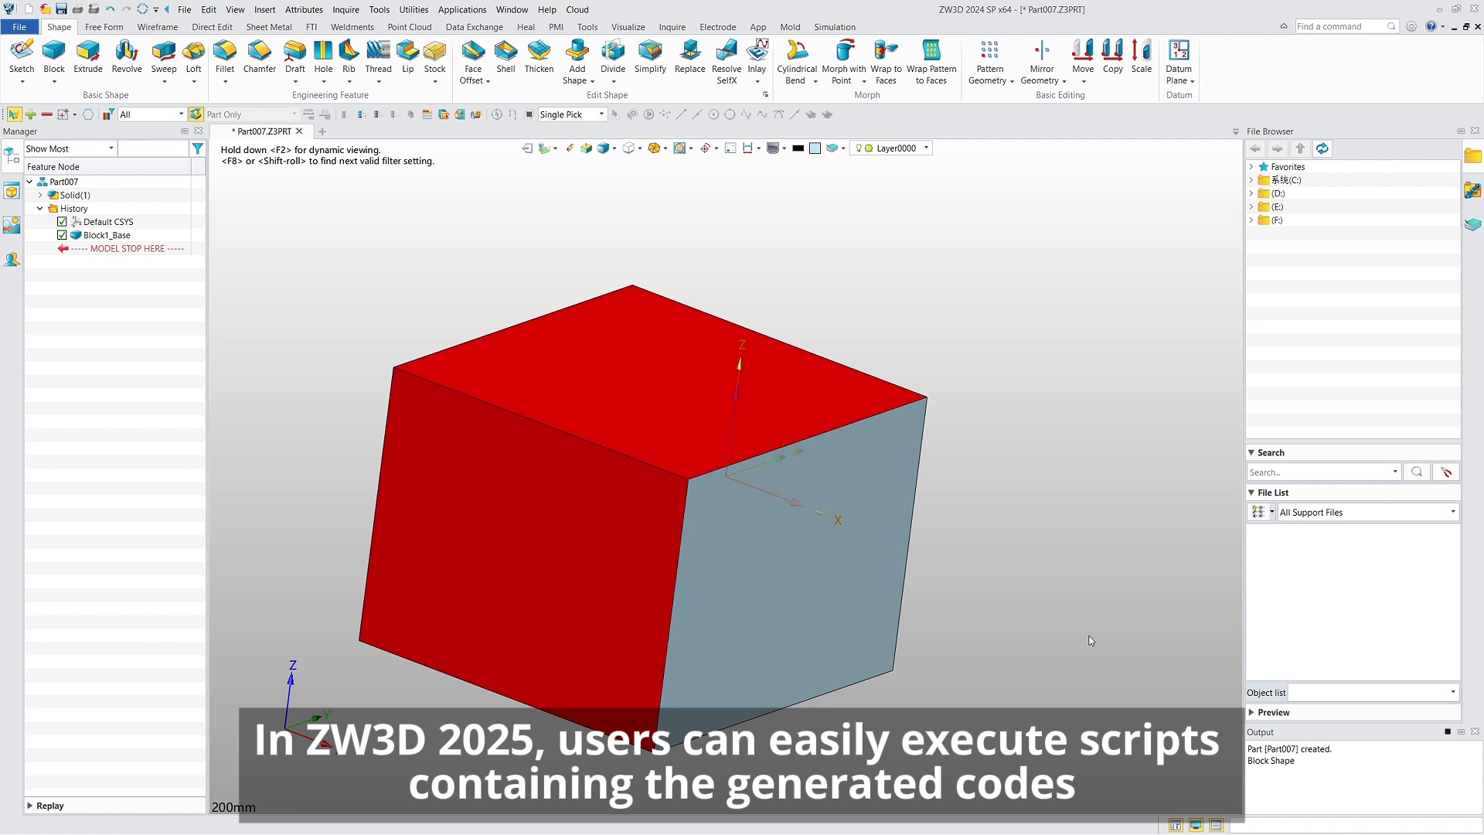
- Rotate the view and select the block's large side face
{"action": "middle_click_drag", "start_coordinate": [1059, 638], "coordinate": [873, 552]}
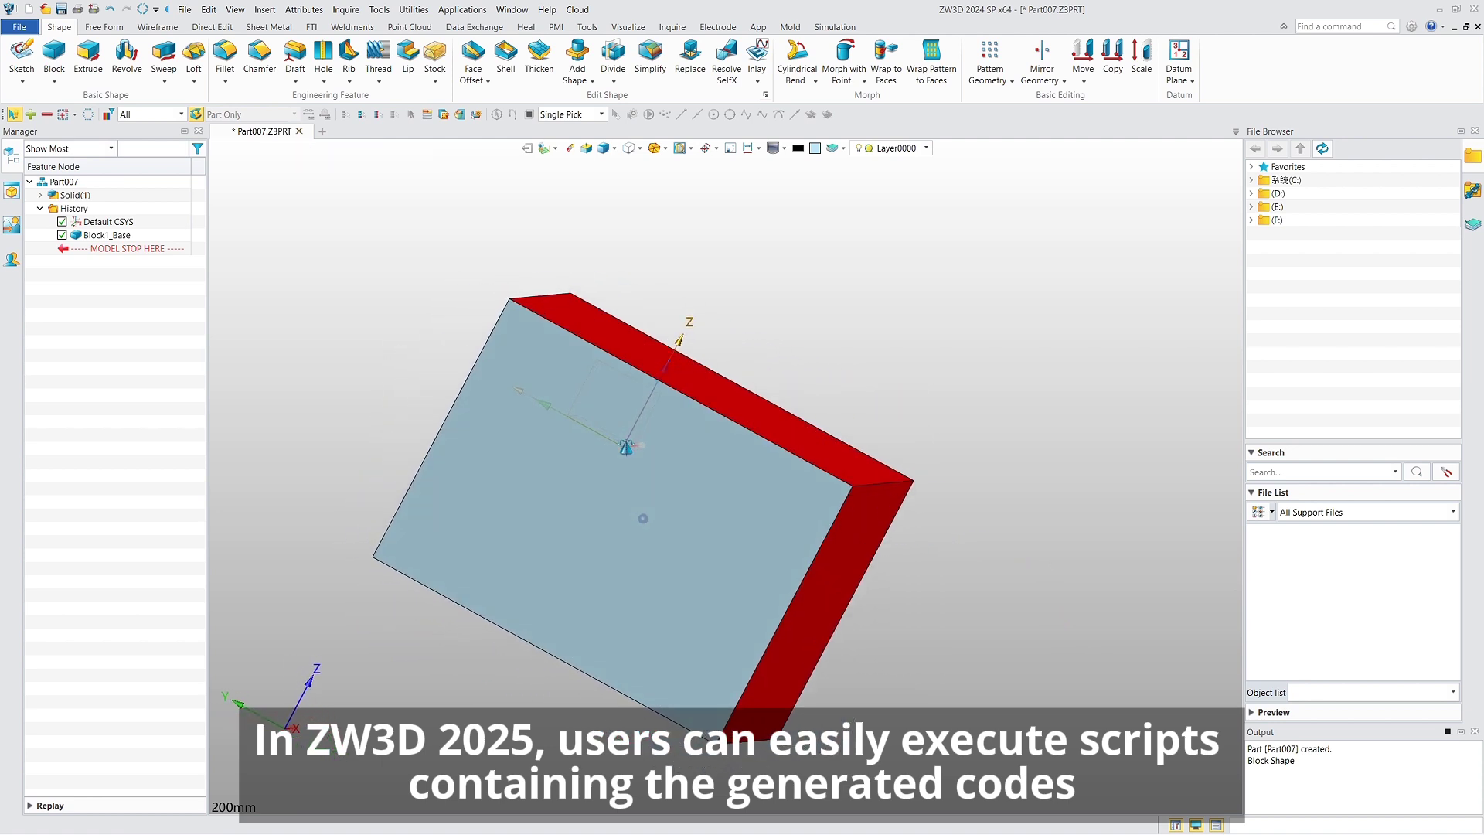
{"action": "middle_click_drag", "start_coordinate": [873, 552], "coordinate": [614, 460]}
{"action": "left_click", "coordinate": [623, 514]}
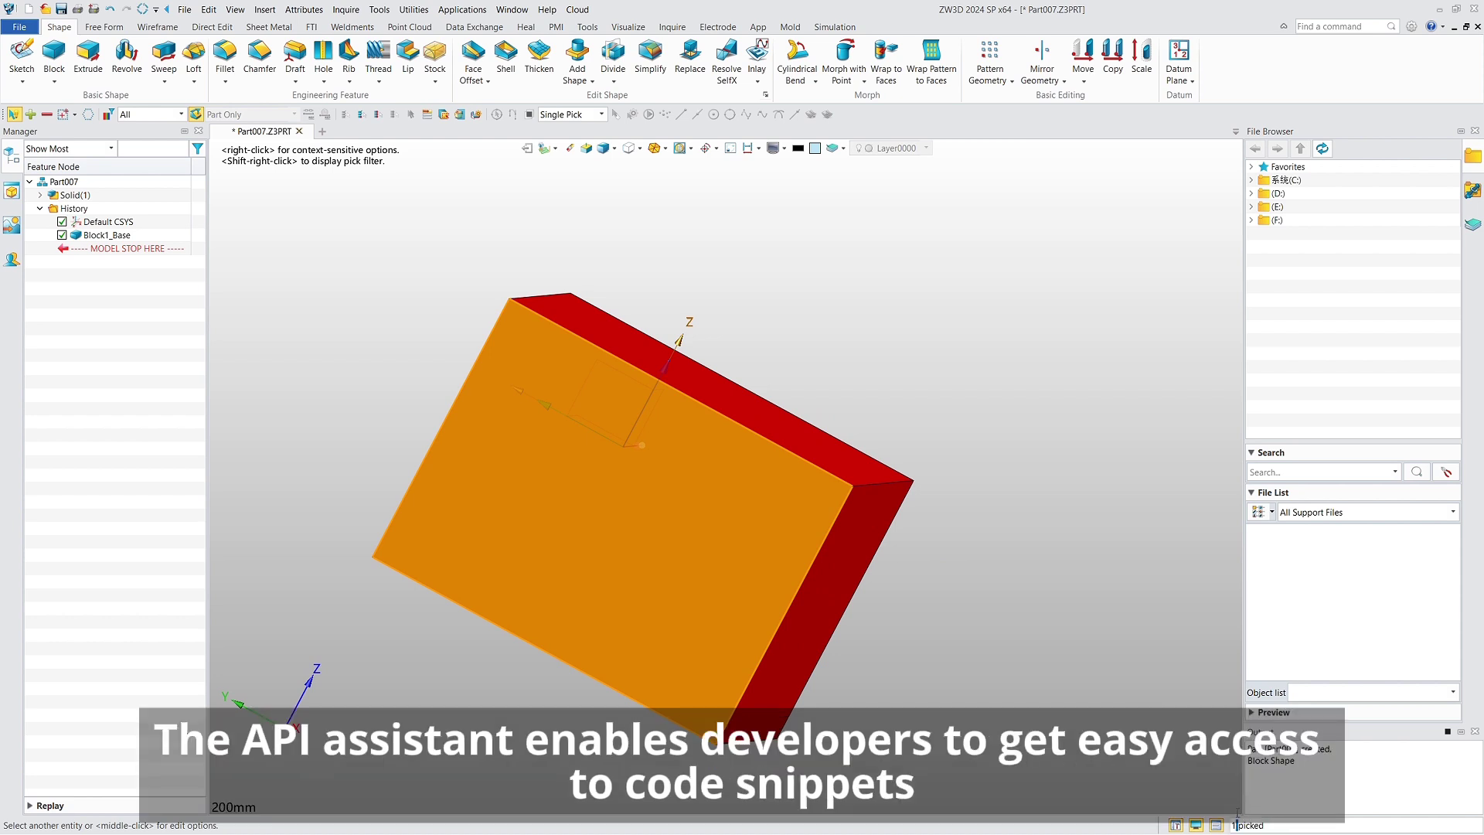
{"action": "type", "text": "~"}
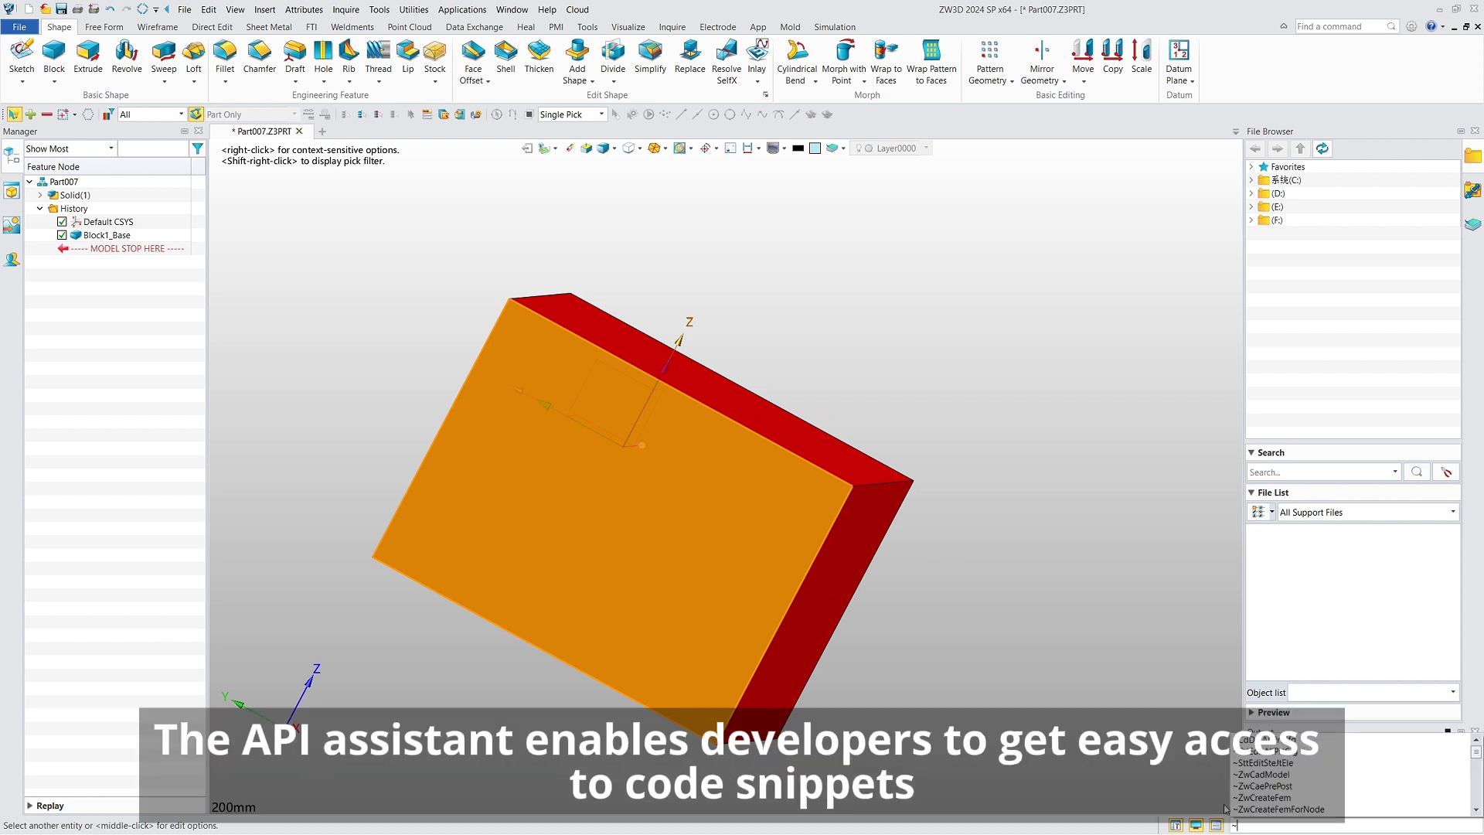
{"action": "type", "text": "Assis"}
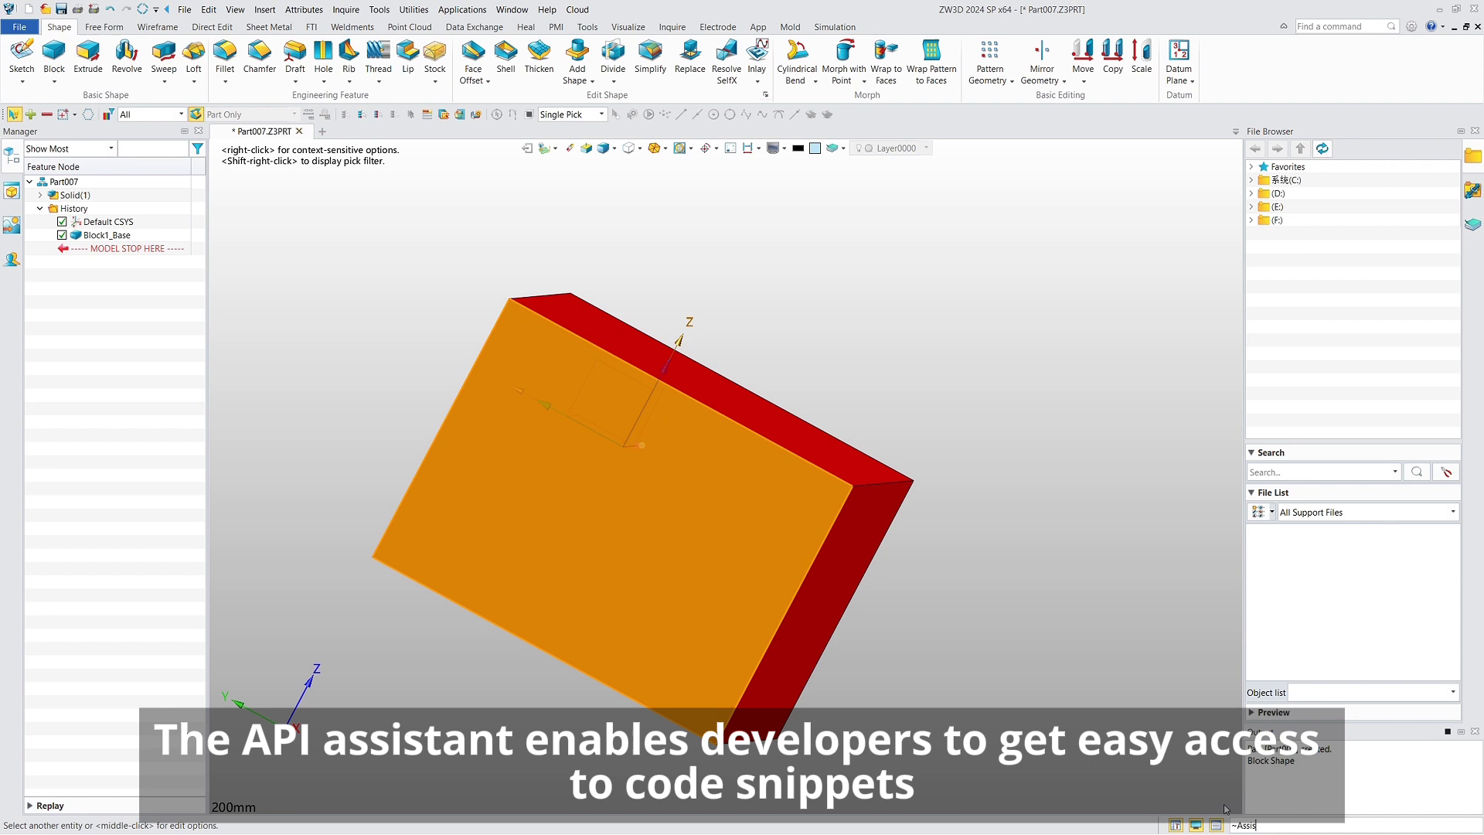
{"action": "type", "text": "tan"}
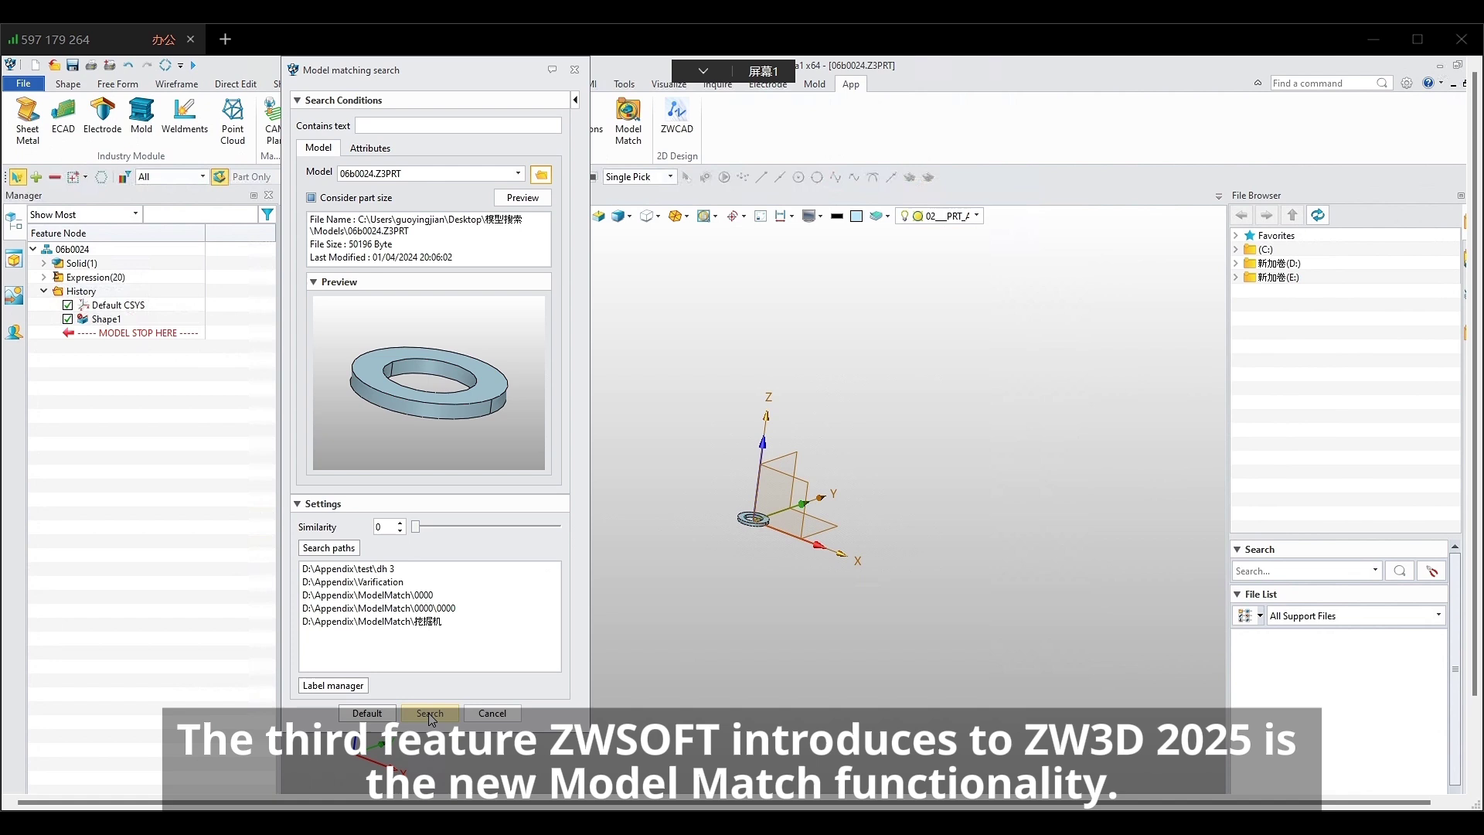
- Search for parts matching the washer model (743 results), then browse for another query file
{"action": "left_click", "coordinate": [429, 713]}
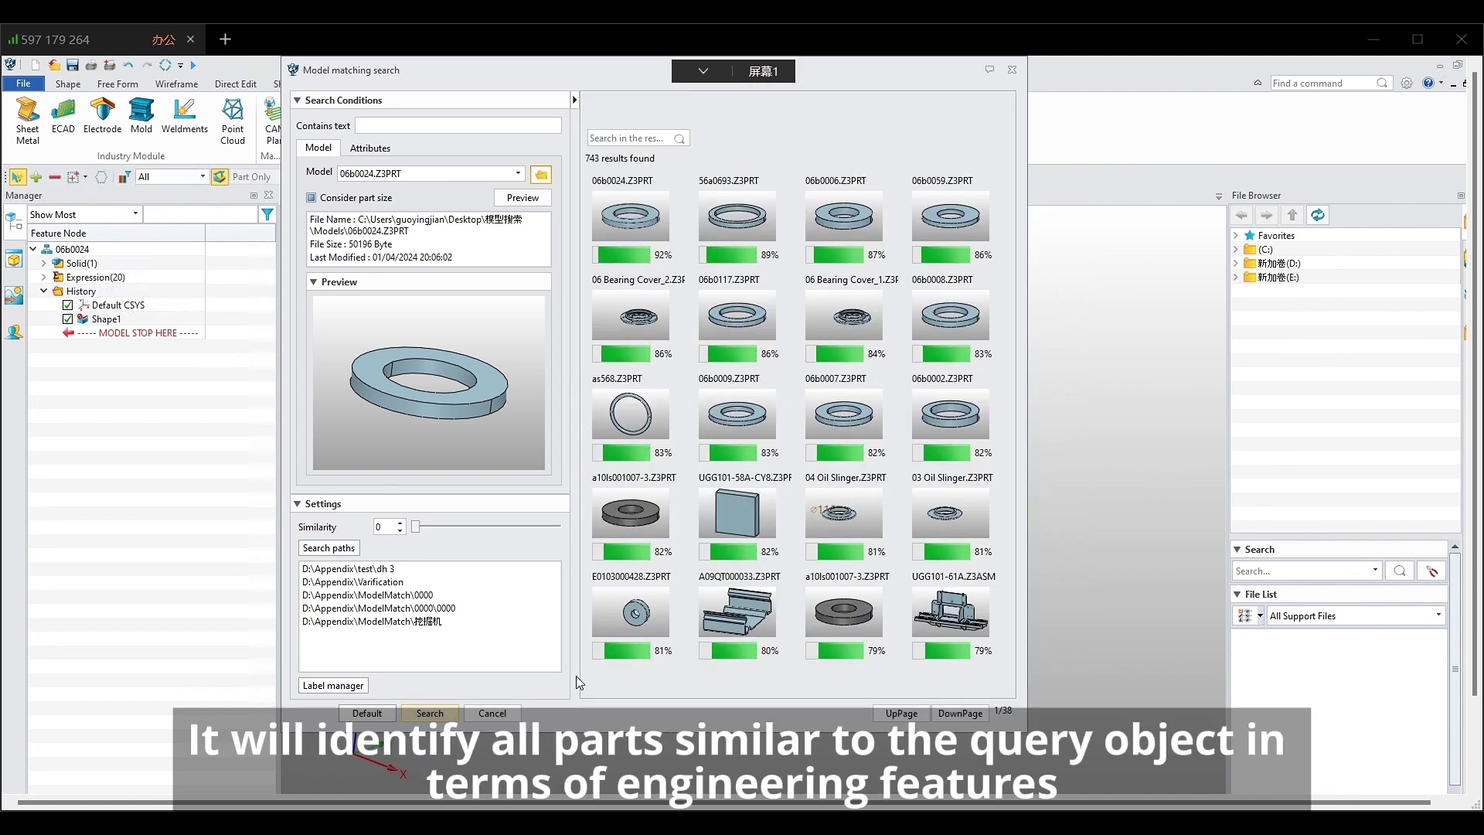
{"action": "left_click", "coordinate": [540, 175]}
- Search with screw1.jpg as the JPG query image (766 results), then open and close a result's menu
{"action": "left_click", "coordinate": [983, 618]}
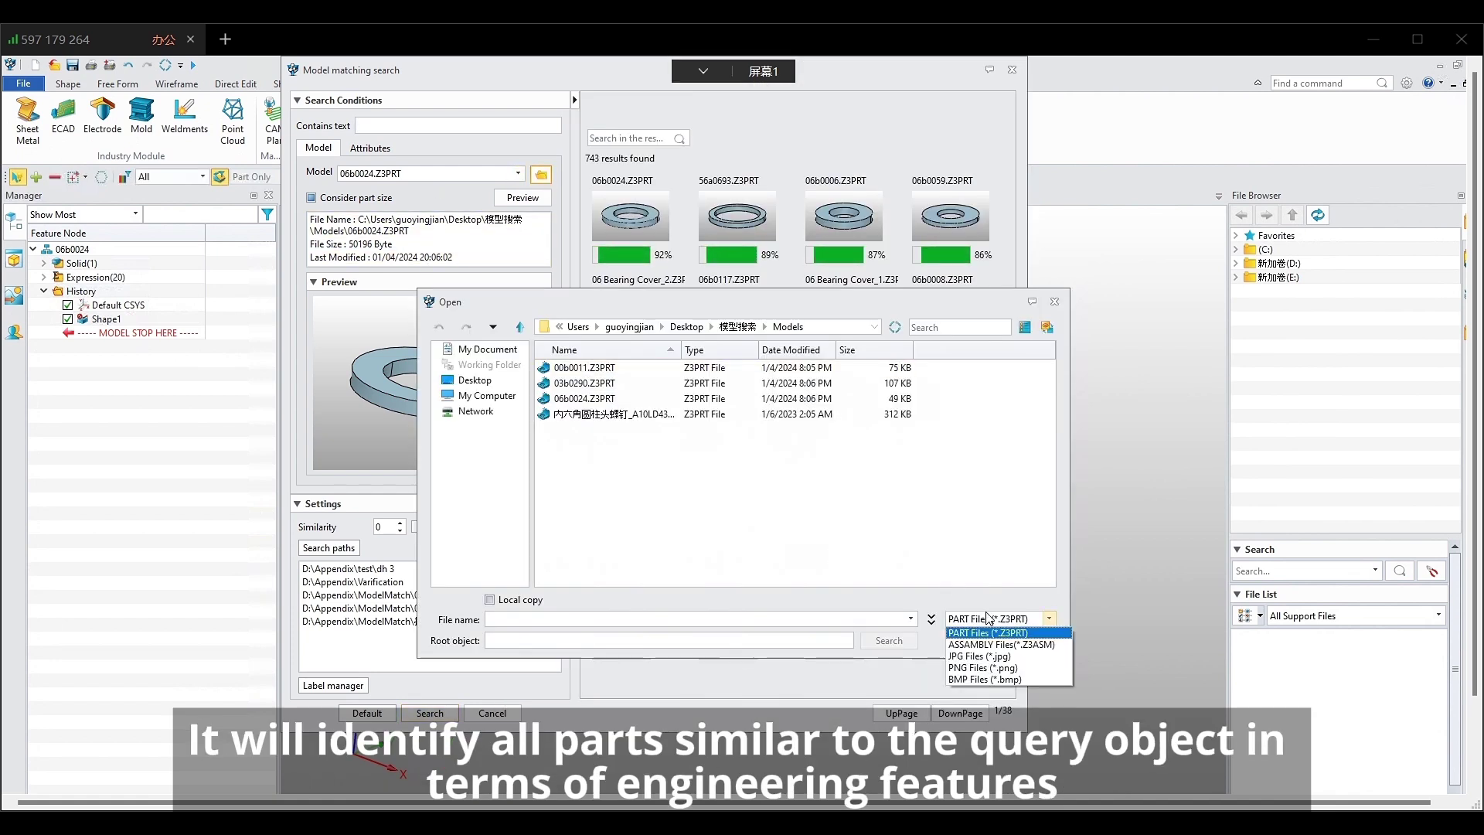
{"action": "left_click", "coordinate": [993, 669]}
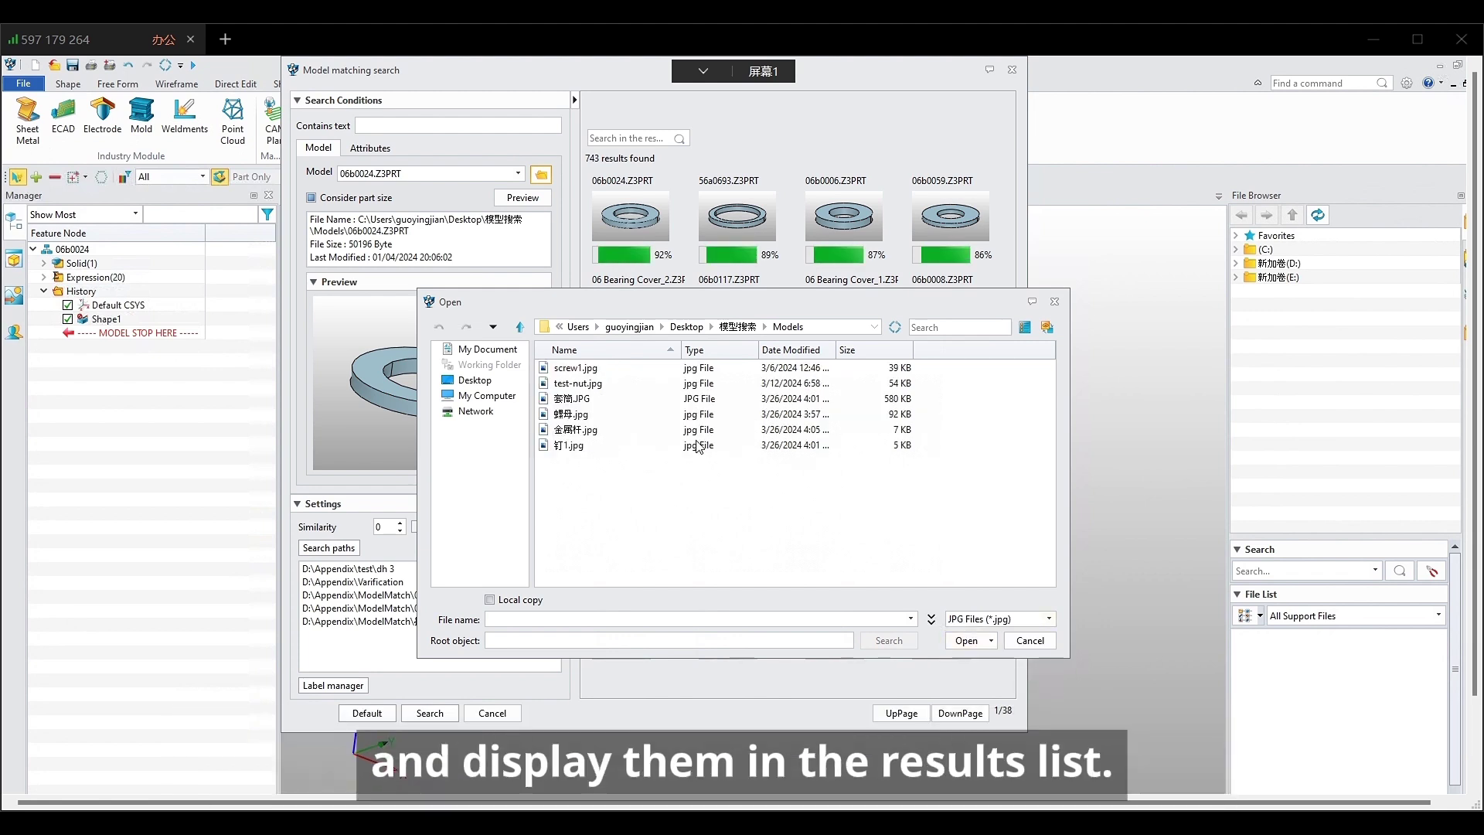
{"action": "double_click", "coordinate": [653, 368]}
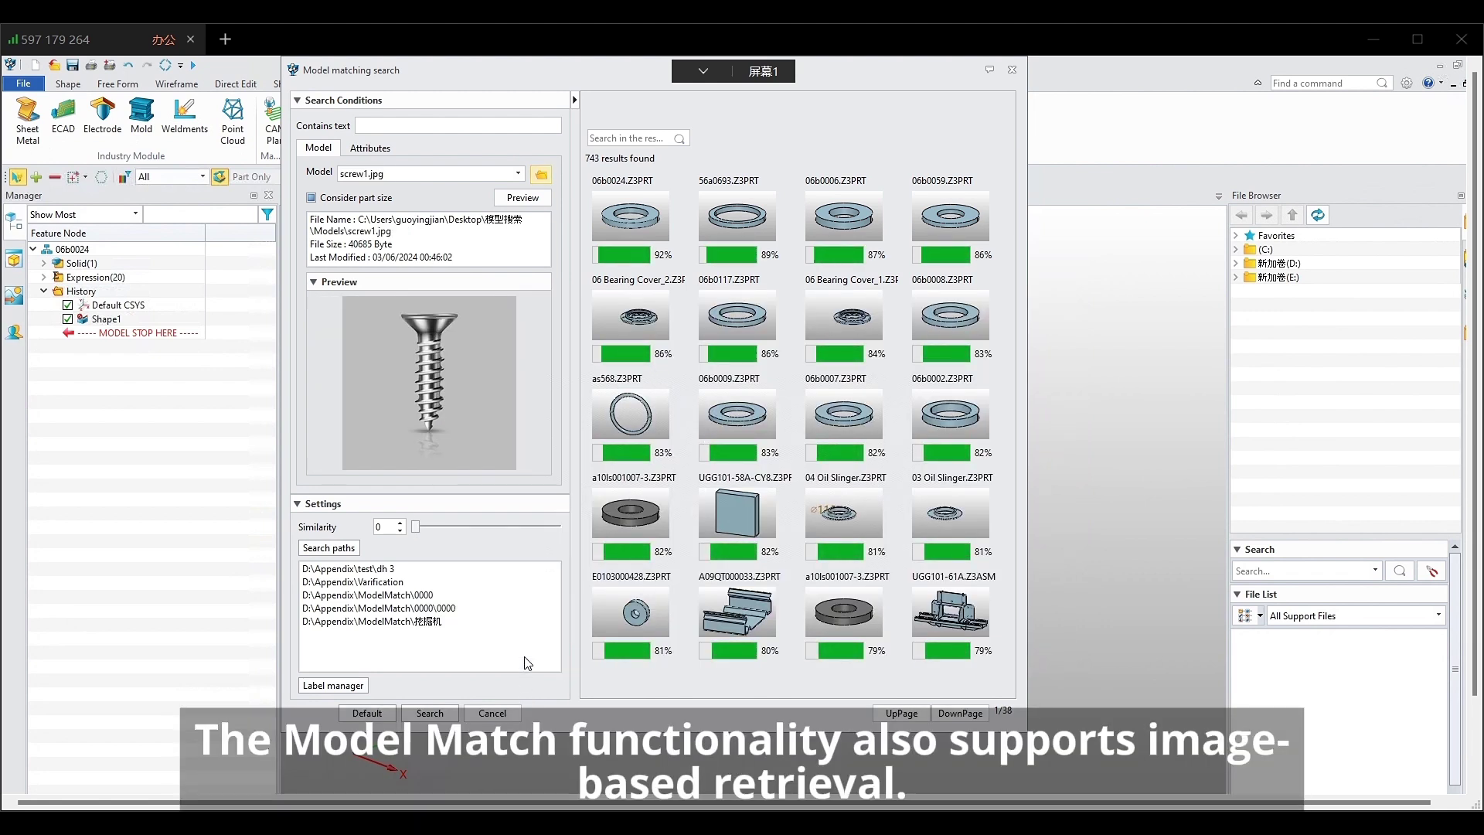
{"action": "left_click", "coordinate": [420, 716]}
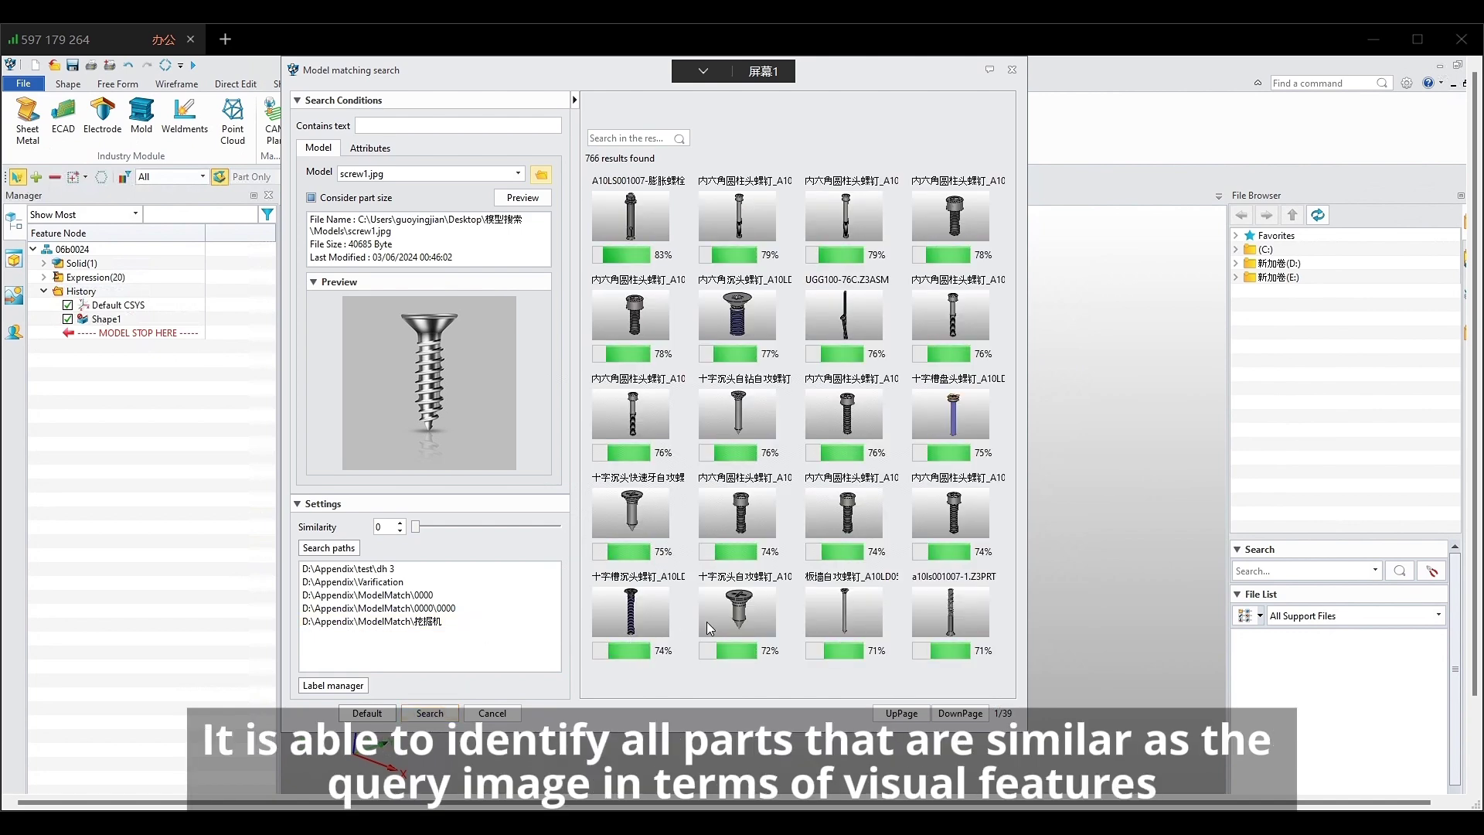
{"action": "right_click", "coordinate": [744, 418]}
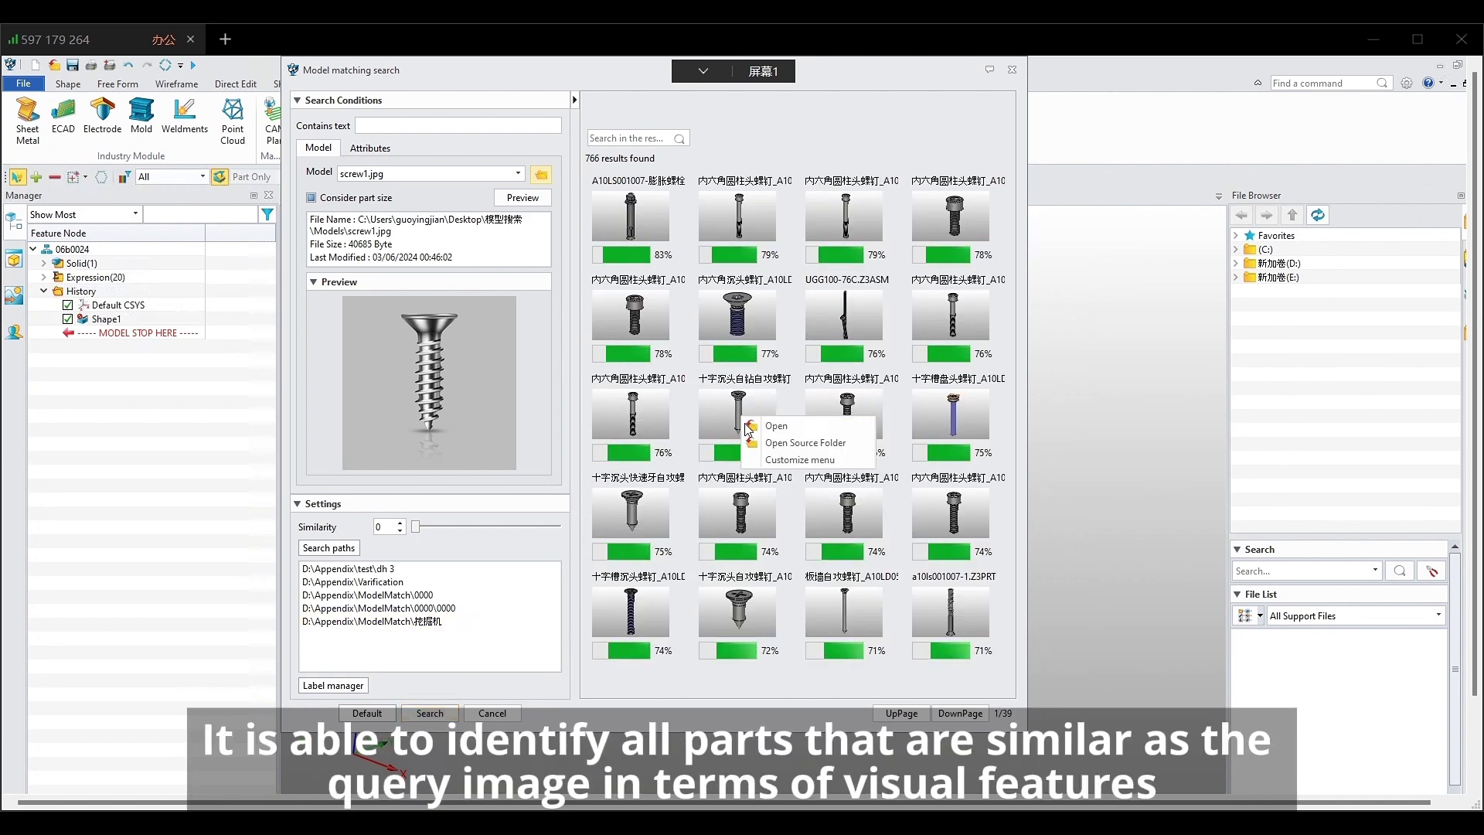
{"action": "left_click", "coordinate": [779, 446]}
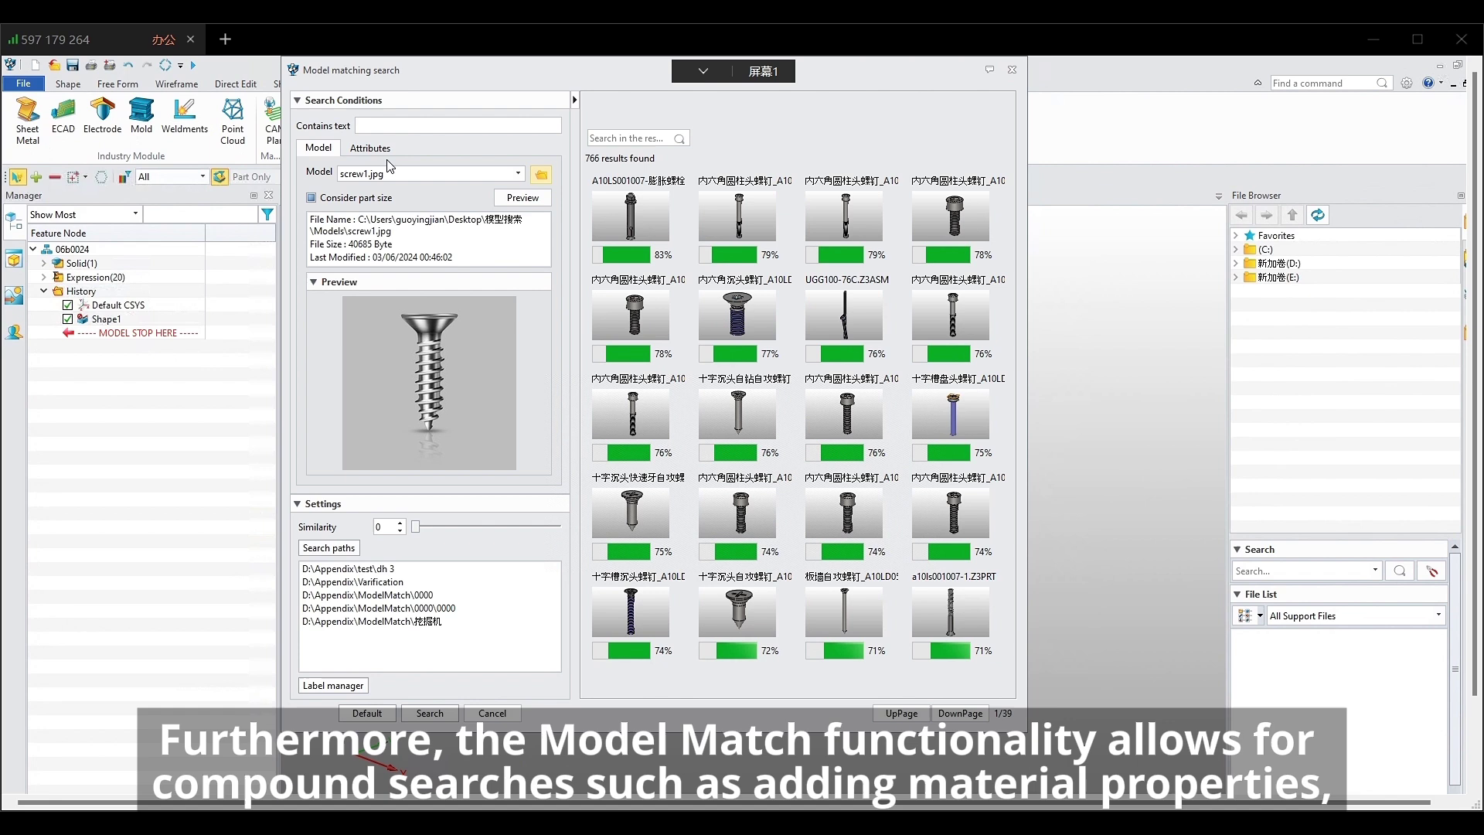
- Enable the Material attribute condition and set its value to Aluminum
{"action": "left_click", "coordinate": [370, 148]}
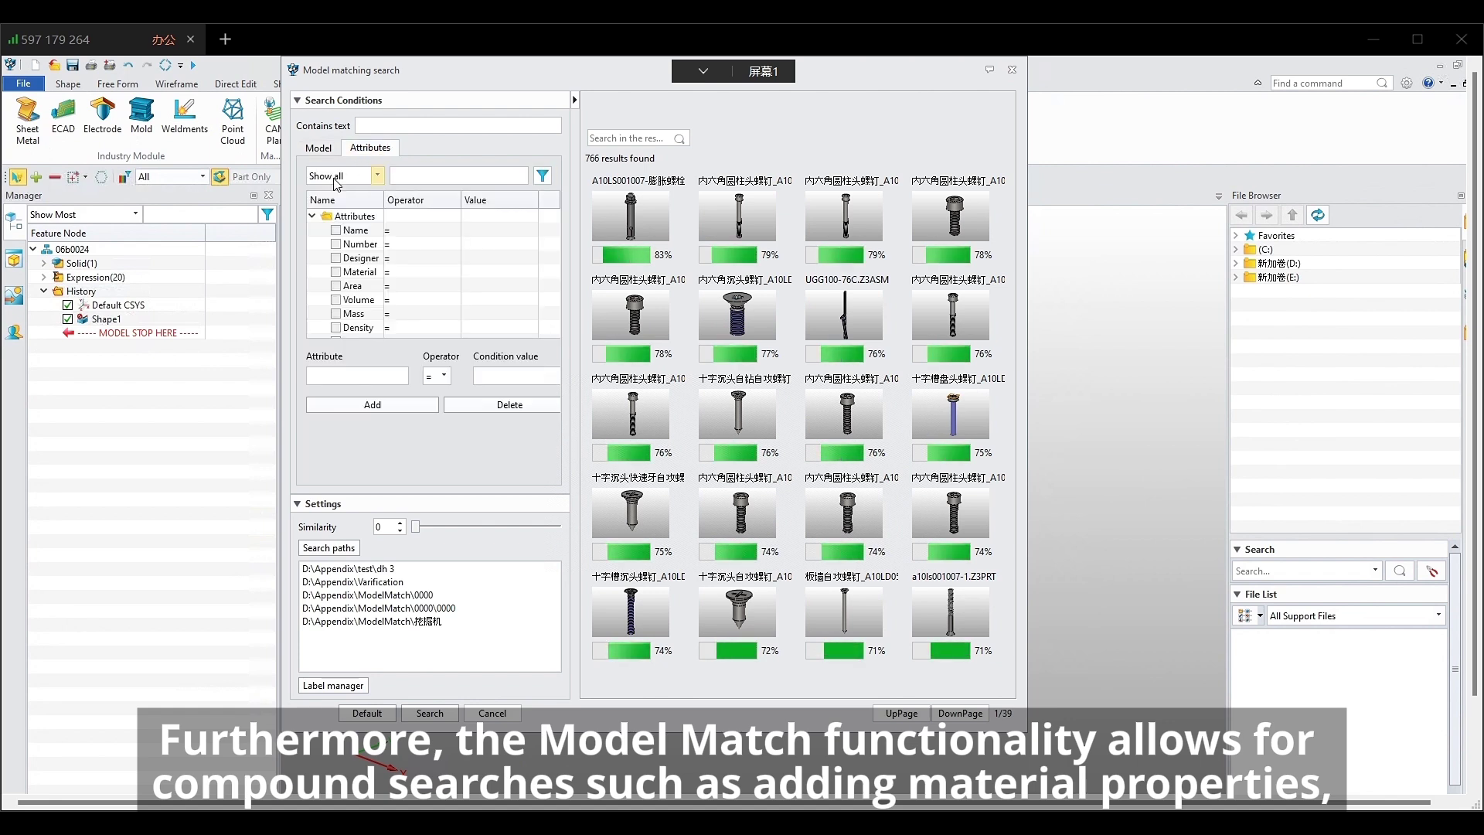
{"action": "left_click", "coordinate": [336, 272]}
{"action": "left_click", "coordinate": [488, 280]}
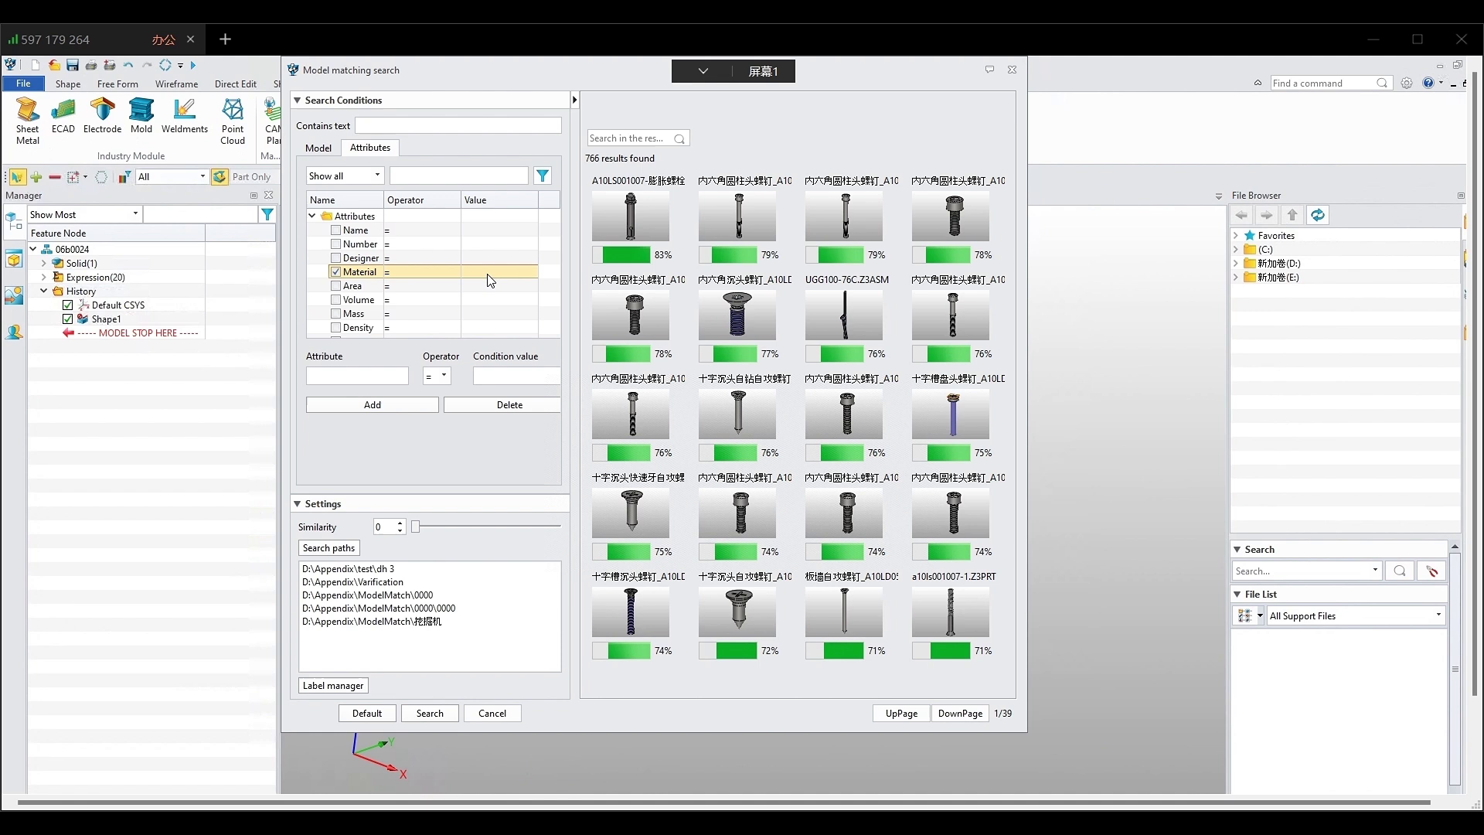
{"action": "type", "text": "Aluminum"}
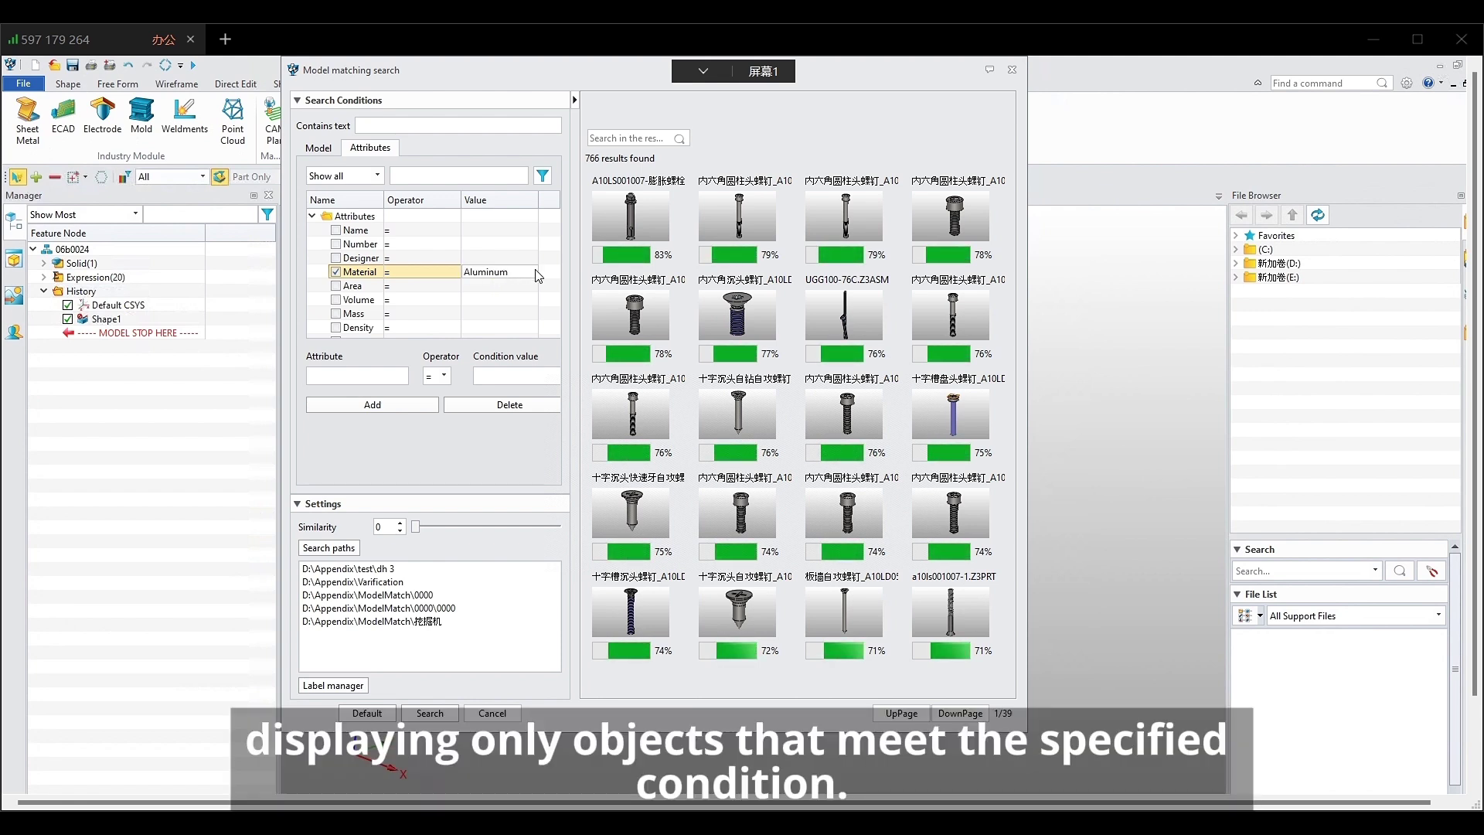
{"action": "key", "text": "Return"}
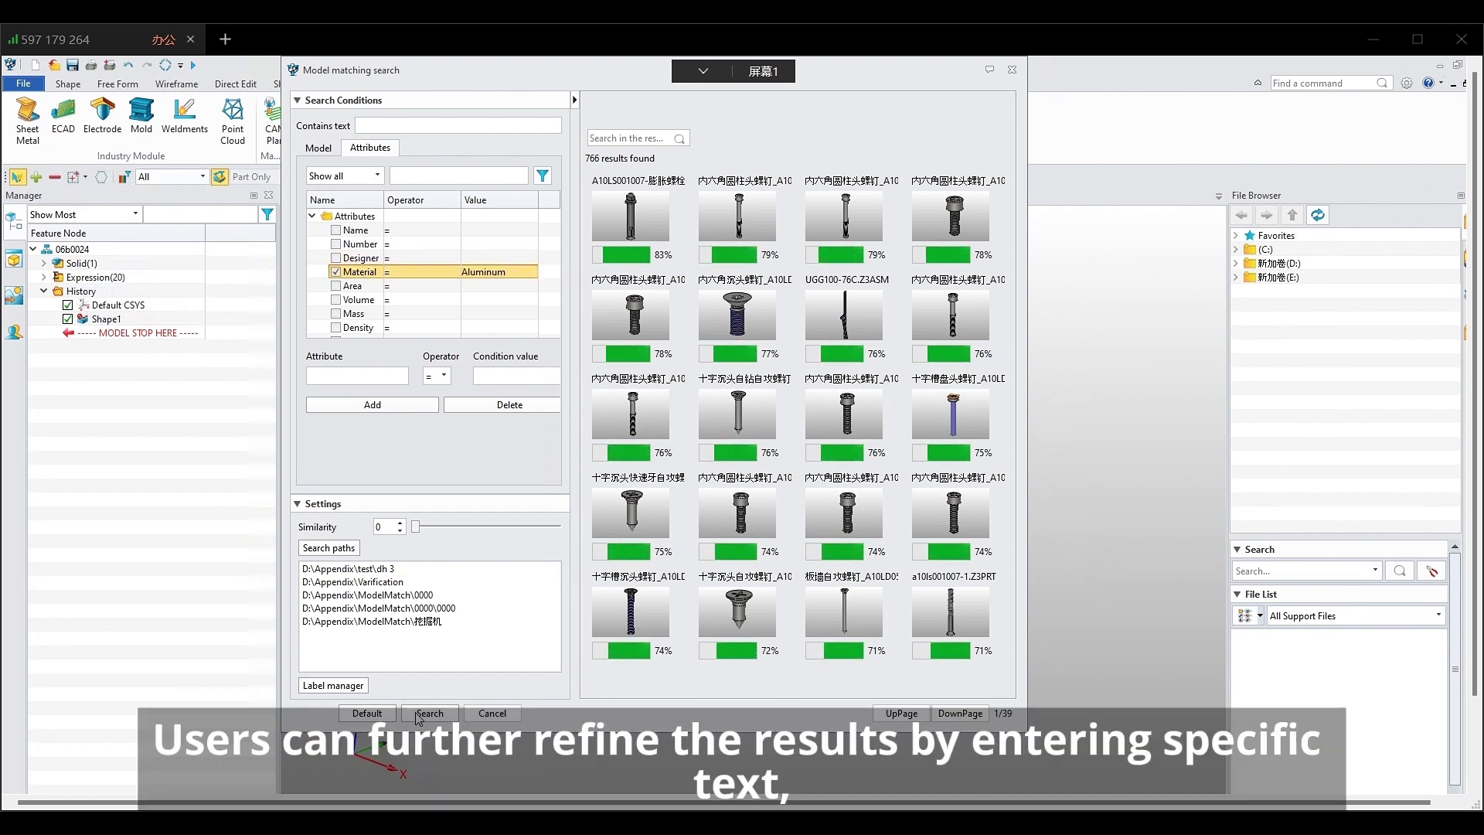
- Rerun the Aluminum search and filter its results by the keyword '008', leaving four models
{"action": "left_click", "coordinate": [429, 713]}
{"action": "type", "text": "00"}
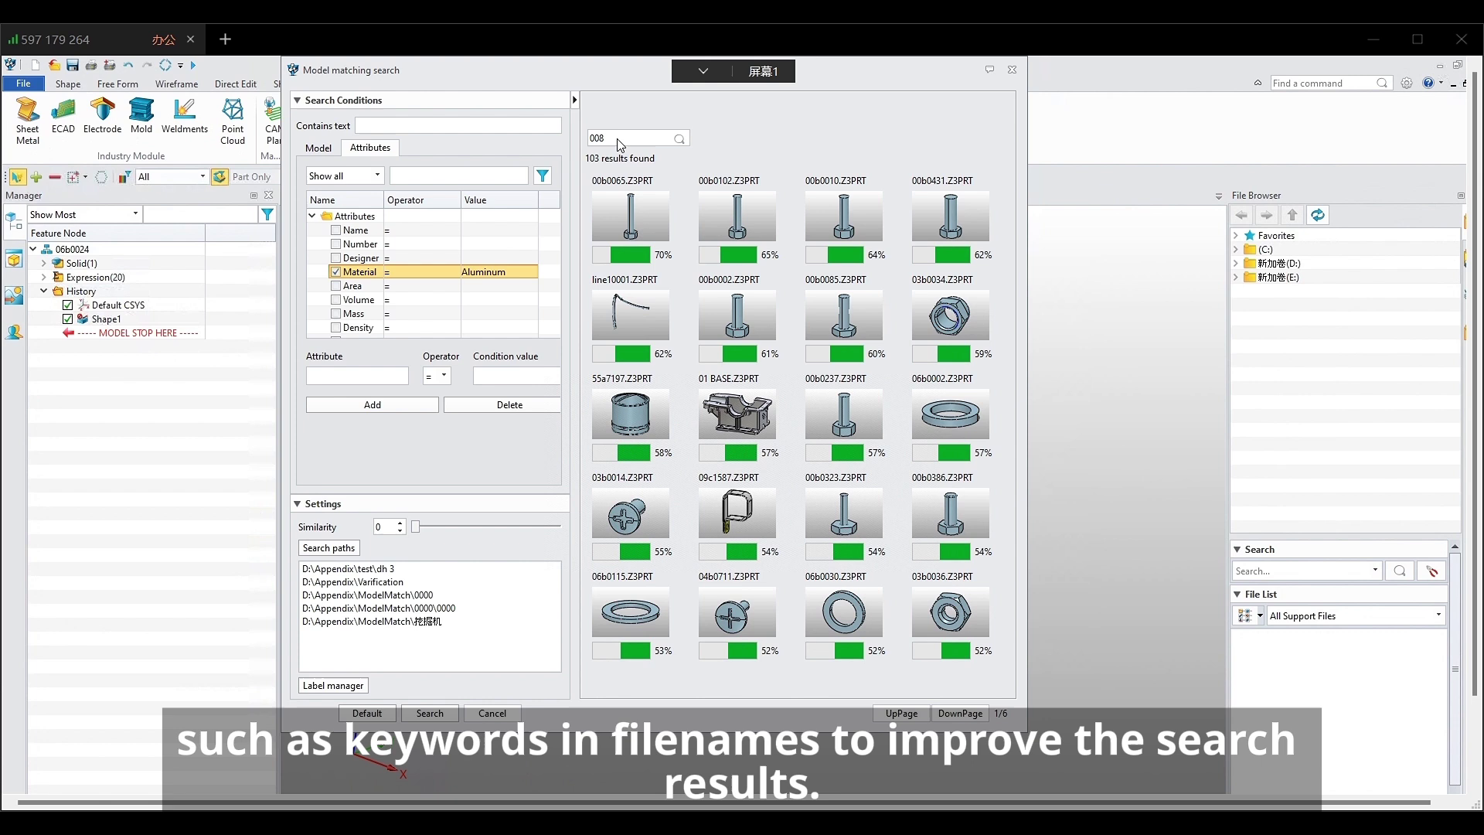
{"action": "type", "text": "8"}
{"action": "left_click", "coordinate": [677, 143]}
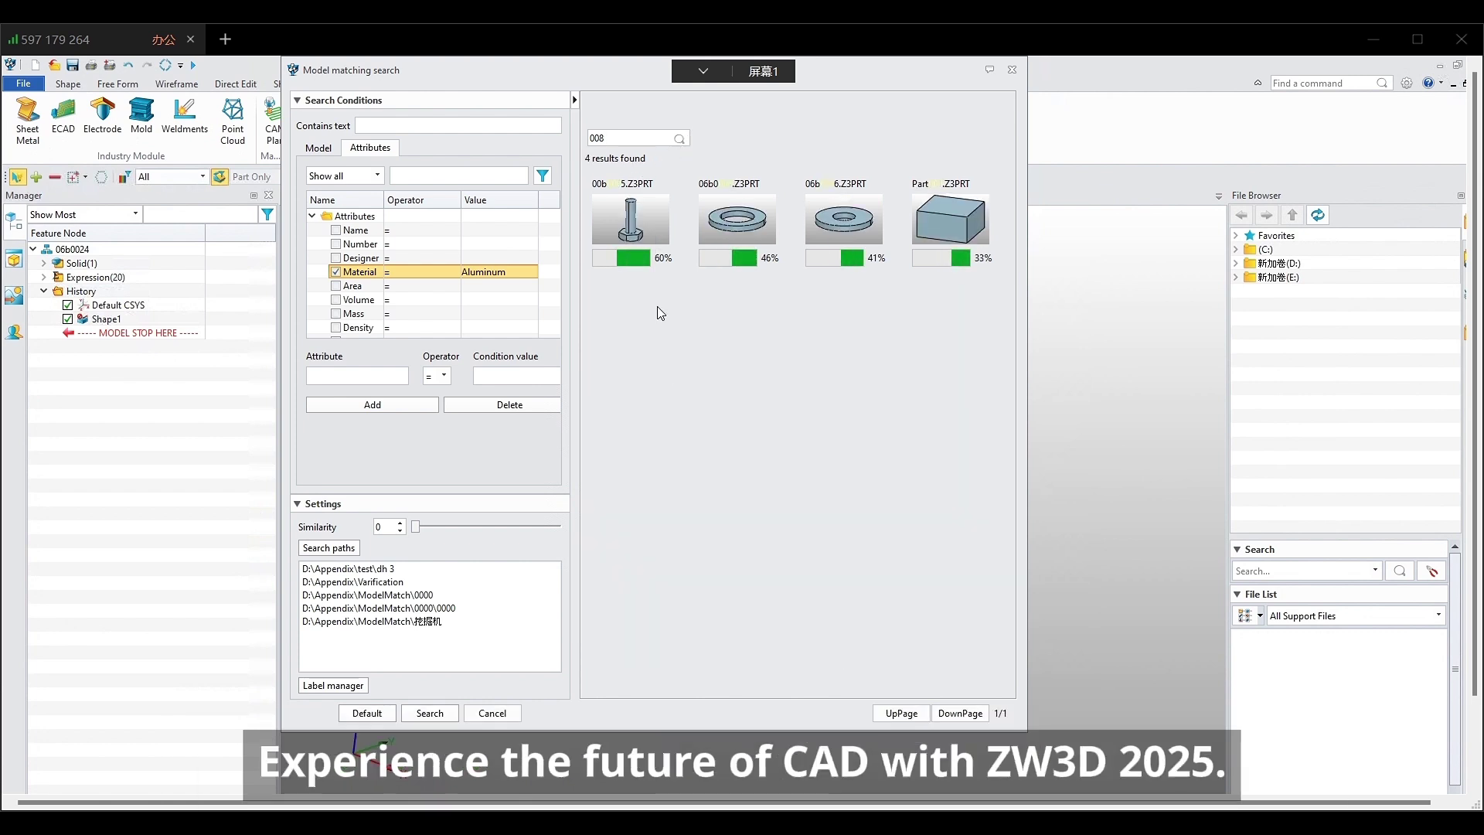